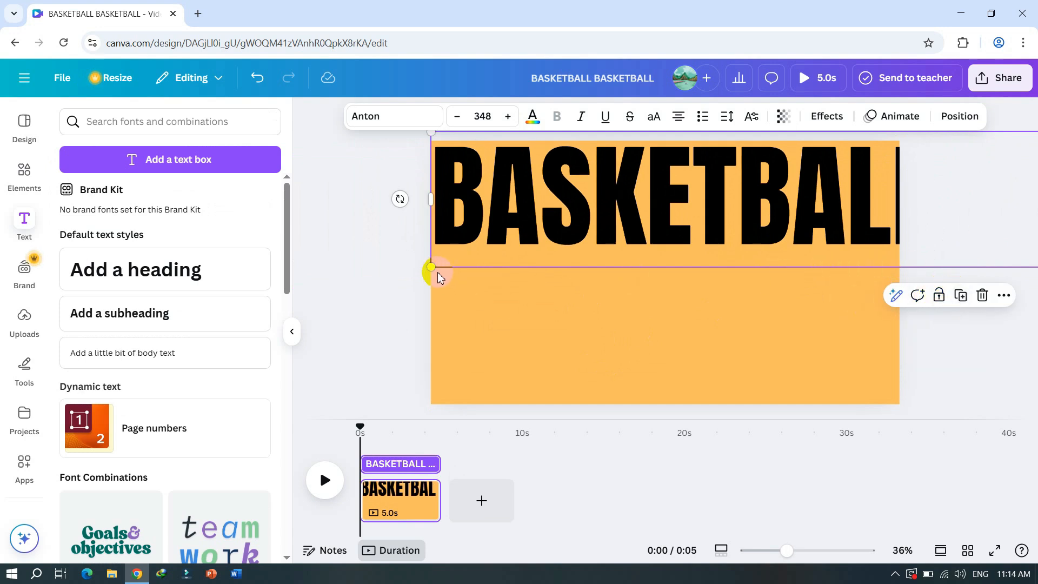
# Enlarge the BASKETBALL BASKETBALL text to size 420 and place a duplicate along the page's lower half, ending at the right page edge
pyautogui.moveTo(432, 267); pyautogui.dragTo(227, 356)
pyautogui.moveTo(562, 264); pyautogui.dragTo(770, 246)
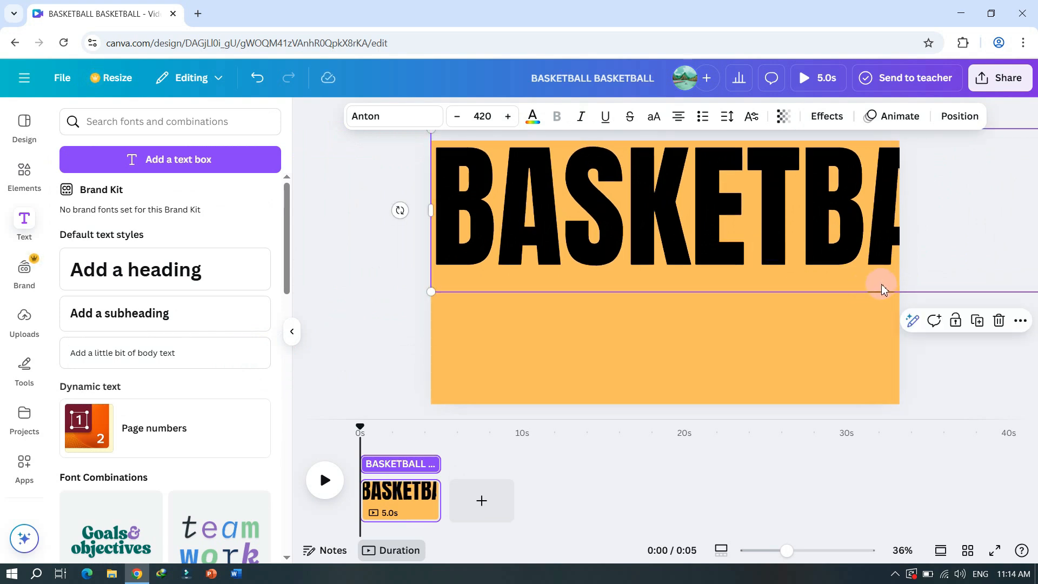
pyautogui.click(977, 321)
pyautogui.moveTo(732, 206); pyautogui.dragTo(2, 351)
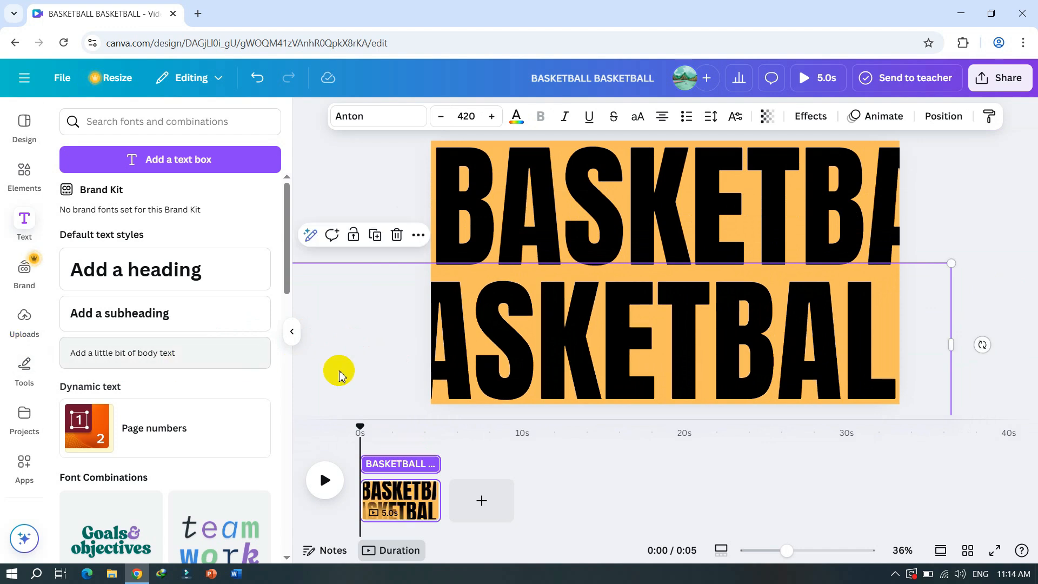
pyautogui.moveTo(657, 364); pyautogui.dragTo(606, 365)
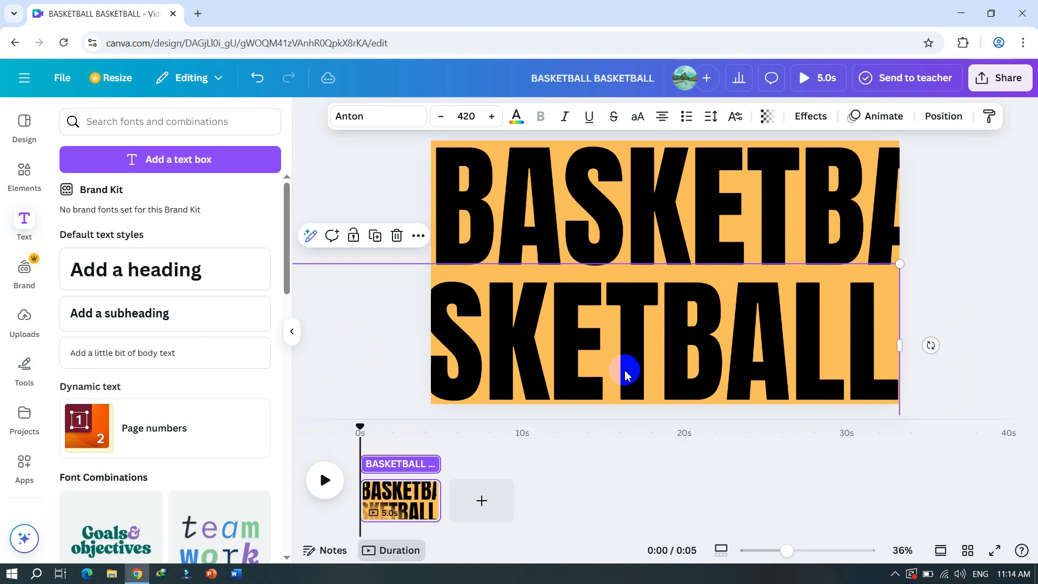
pyautogui.click(959, 242)
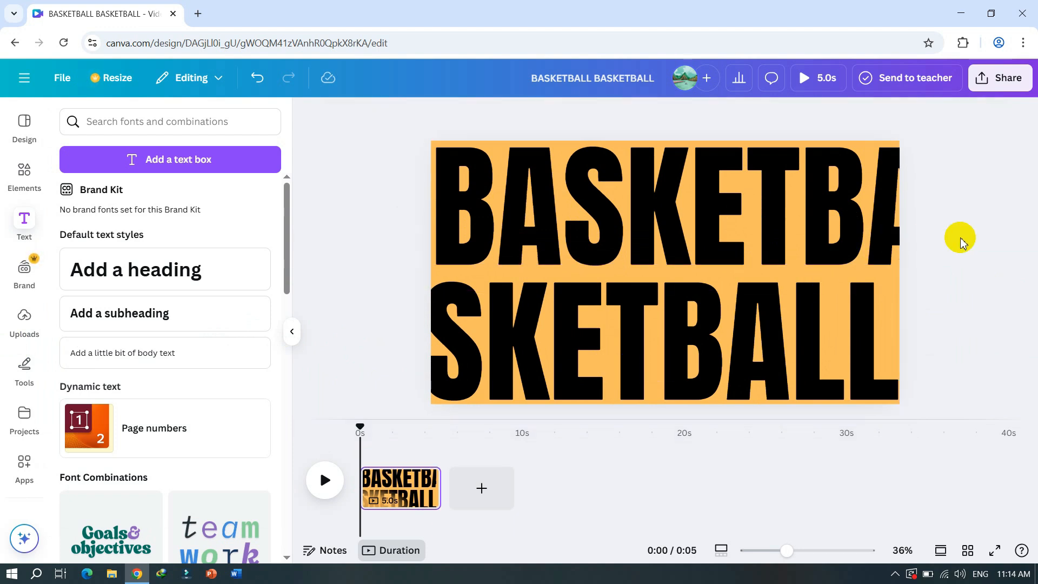
# Open the animation options for the upper BASKETBALL BASKETBALL text and go to the General effects
pyautogui.click(666, 227)
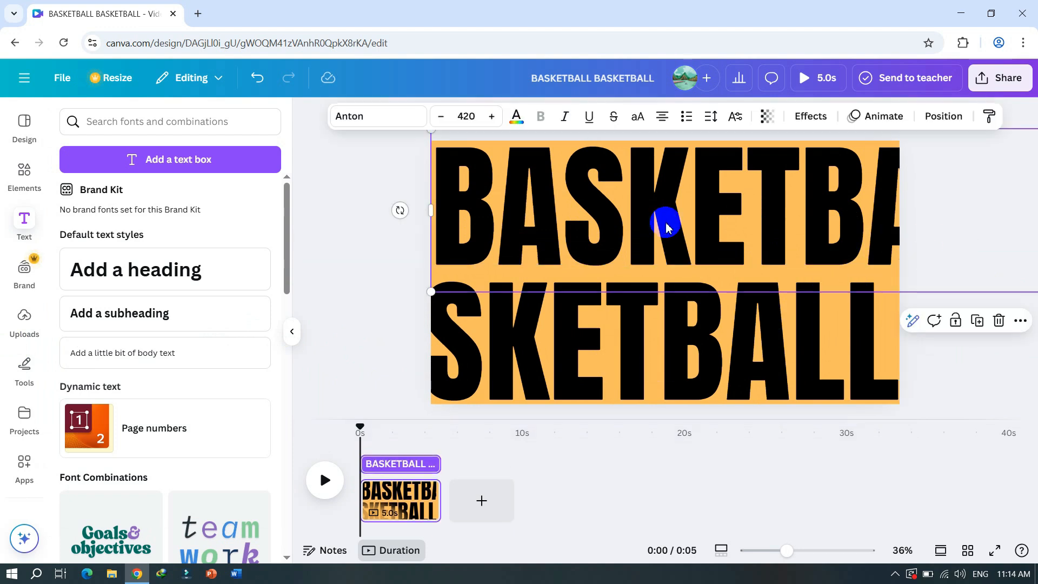
pyautogui.click(876, 120)
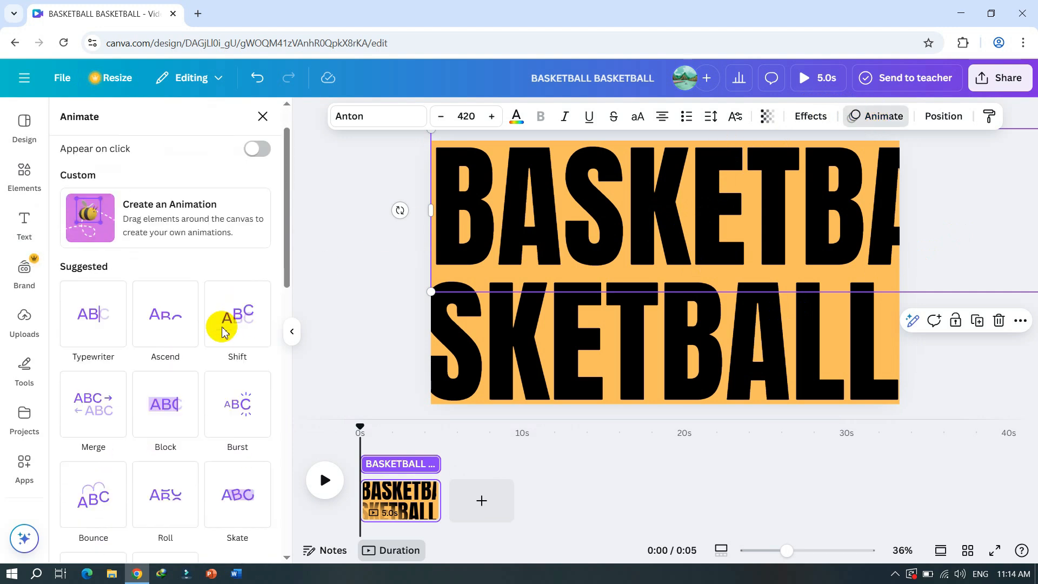
pyautogui.scroll(-3, 221, 329)
pyautogui.scroll(-5, 222, 329)
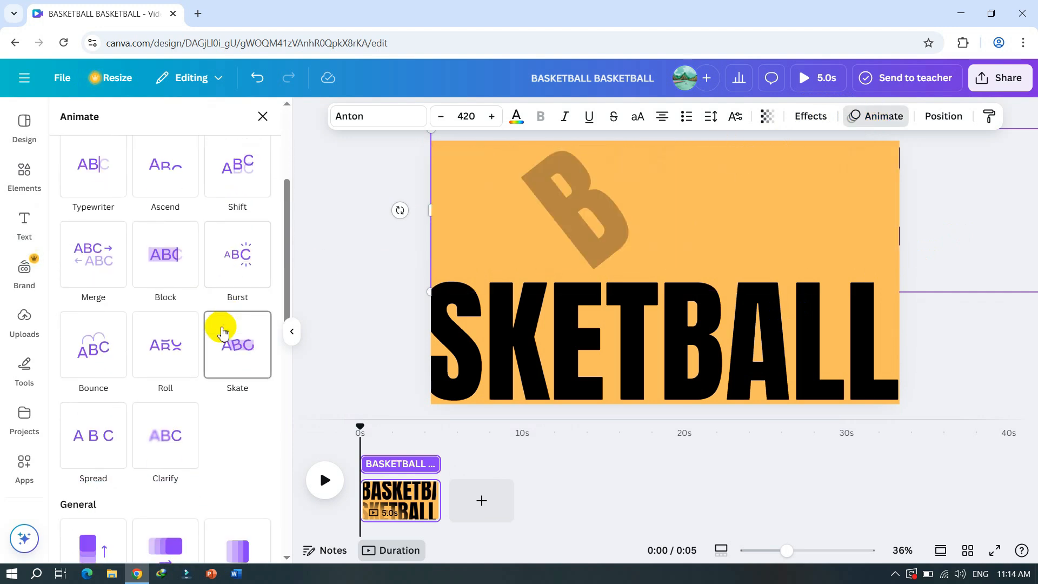
pyautogui.scroll(-3, 218, 330)
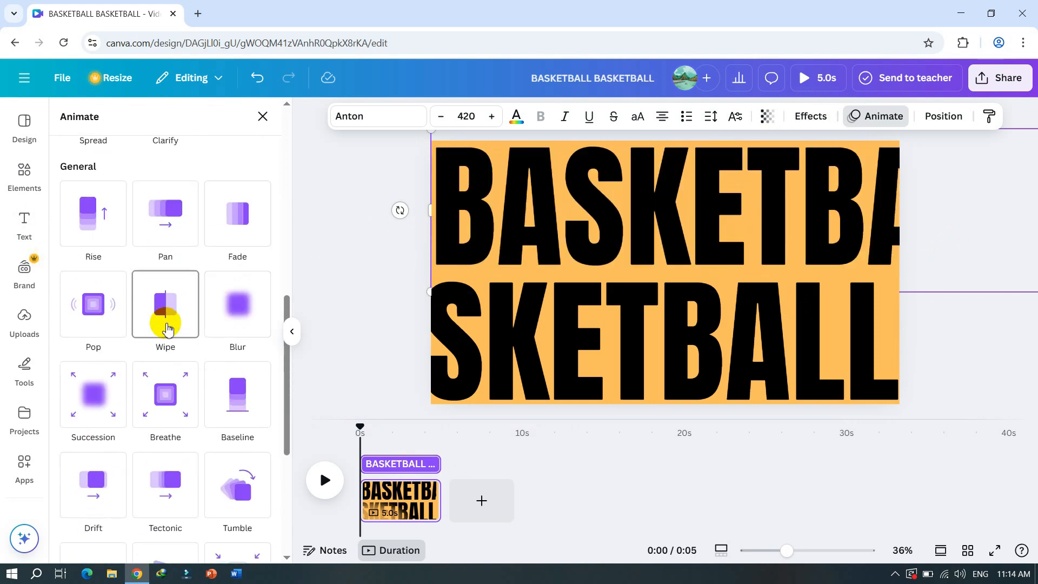
# Try the Wipe animation on enter for the upper text, with rightward direction and the slowest speed
pyautogui.click(167, 328)
pyautogui.scroll(-3, 193, 370)
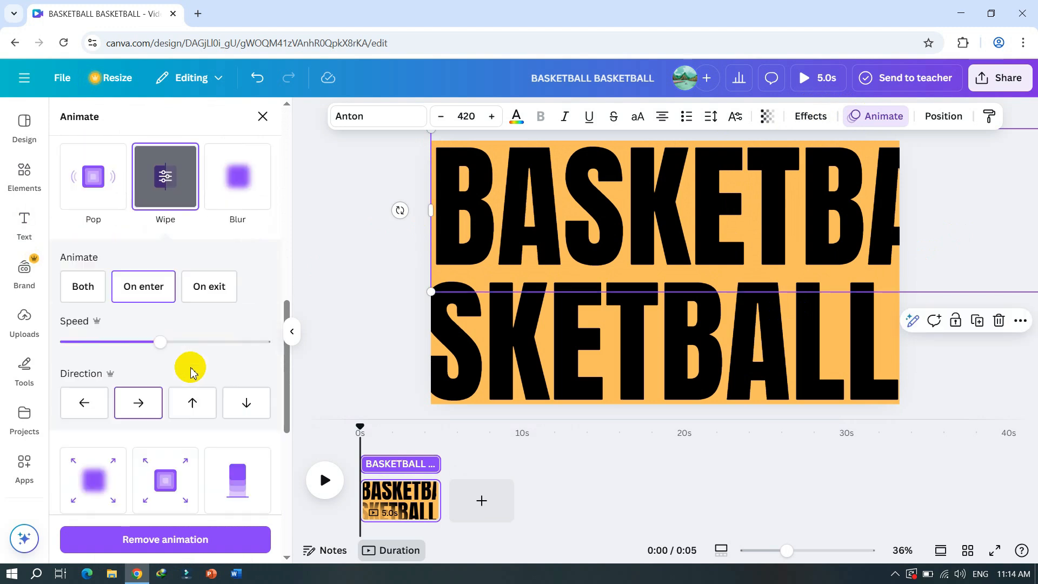
pyautogui.click(139, 399)
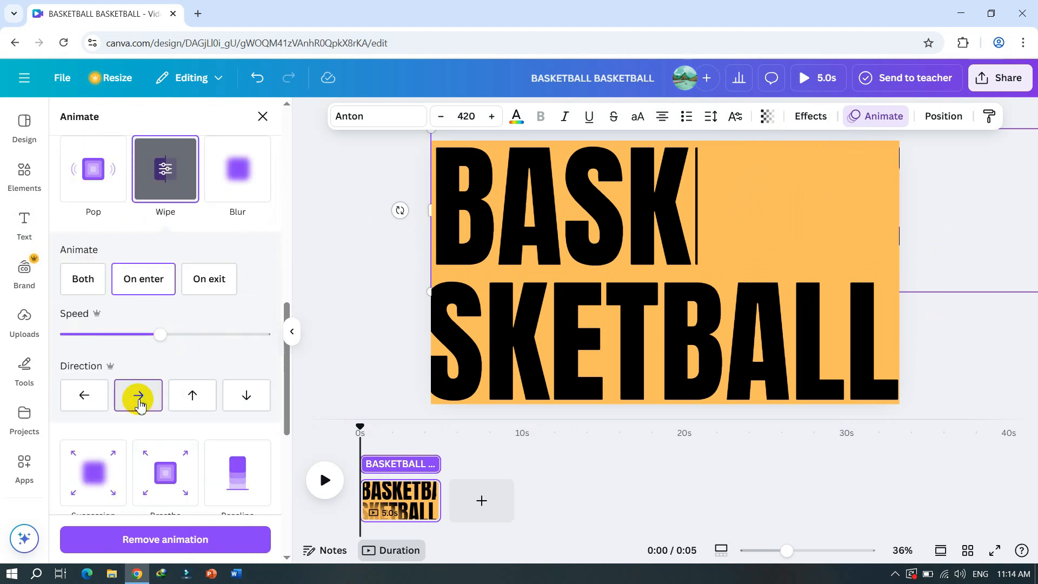
pyautogui.moveTo(110, 345); pyautogui.dragTo(43, 339)
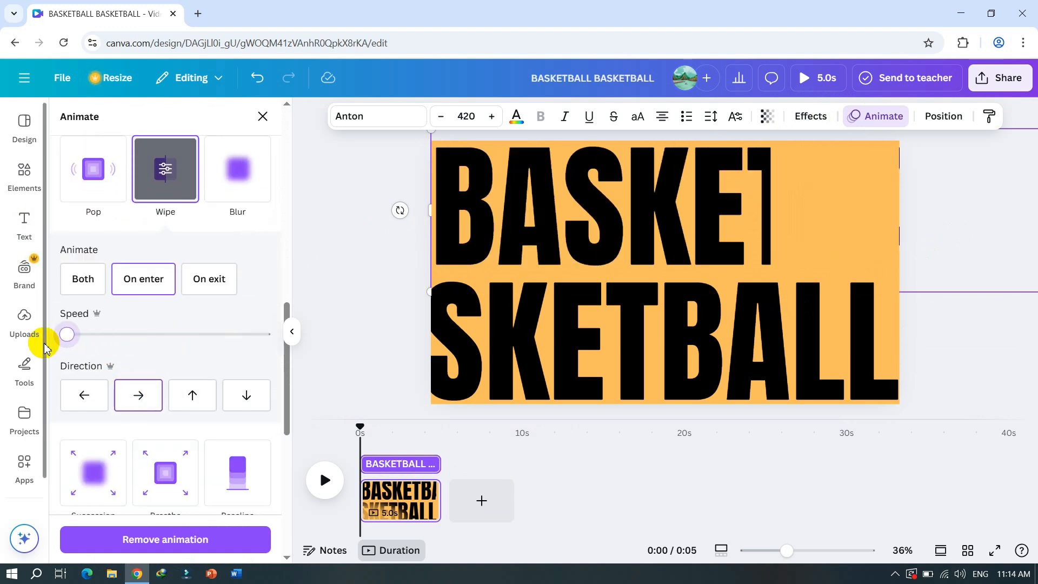
pyautogui.click(126, 295)
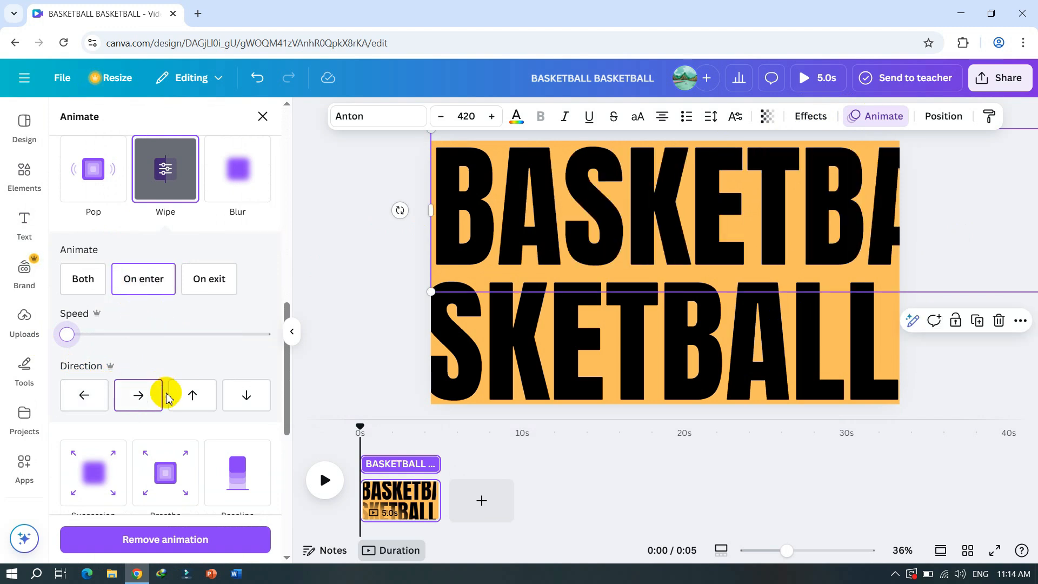
# Apply the Baseline animation on enter to the upper text, with the slowest speed and rightward direction
pyautogui.scroll(-1, 200, 384)
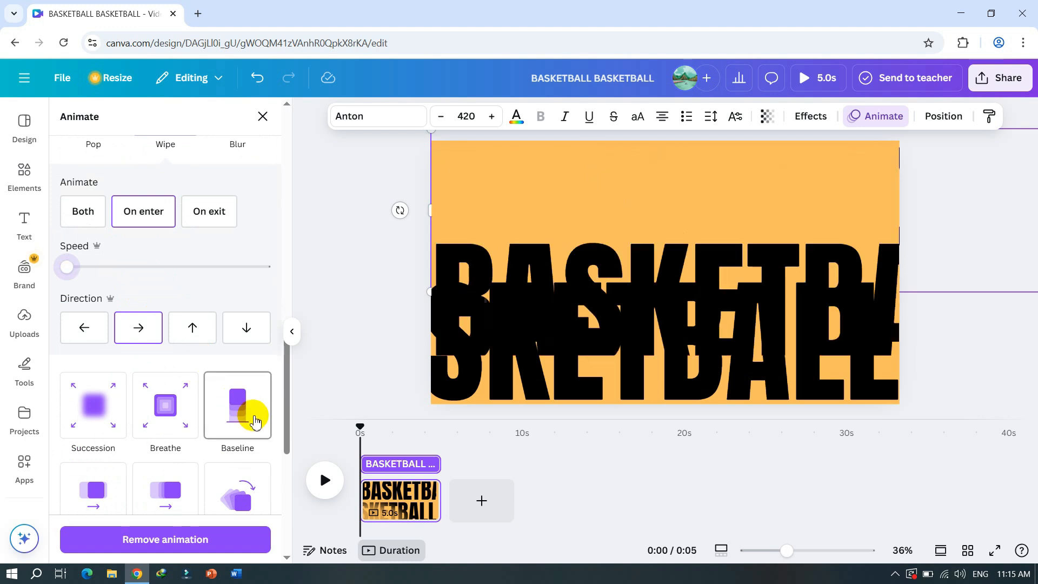
pyautogui.click(249, 412)
pyautogui.scroll(-2, 153, 343)
pyautogui.moveTo(162, 221); pyautogui.dragTo(53, 241)
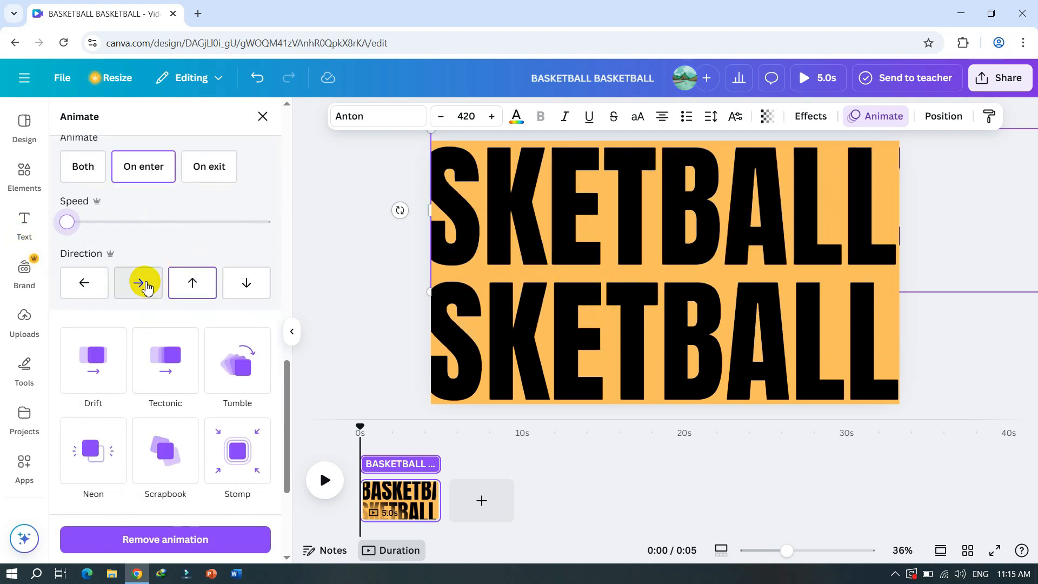
pyautogui.click(139, 283)
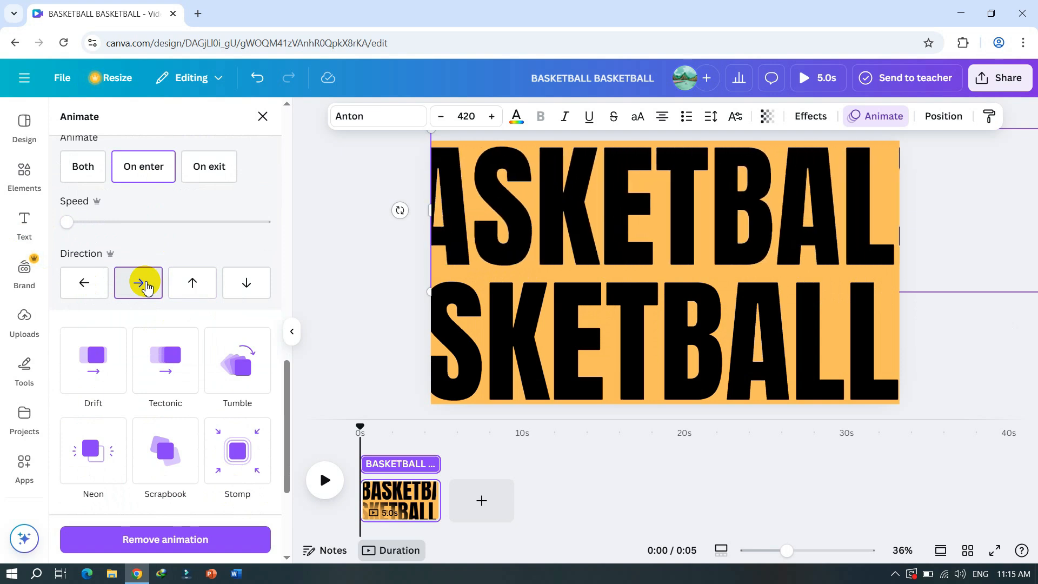
# Apply the Baseline animation on enter to the lower text, with the slowest speed and leftward direction
pyautogui.click(491, 312)
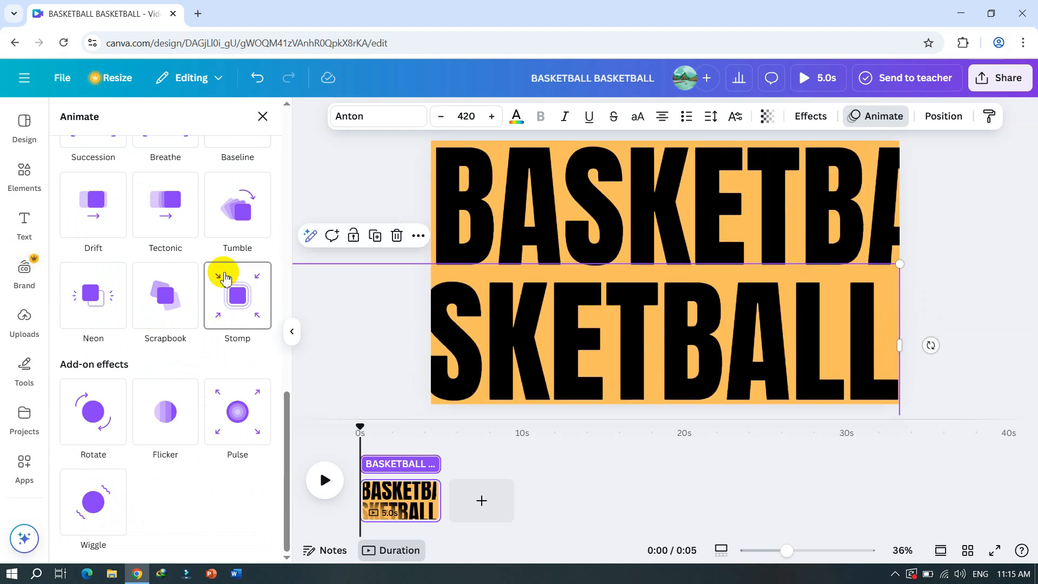
pyautogui.scroll(3, 215, 324)
pyautogui.click(241, 250)
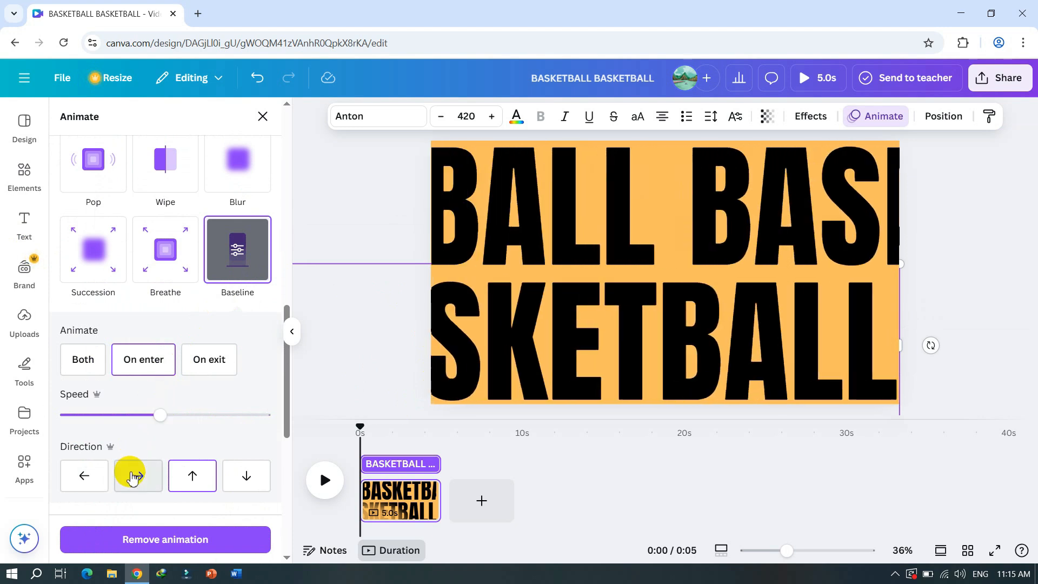
pyautogui.click(133, 471)
pyautogui.moveTo(157, 413); pyautogui.dragTo(30, 414)
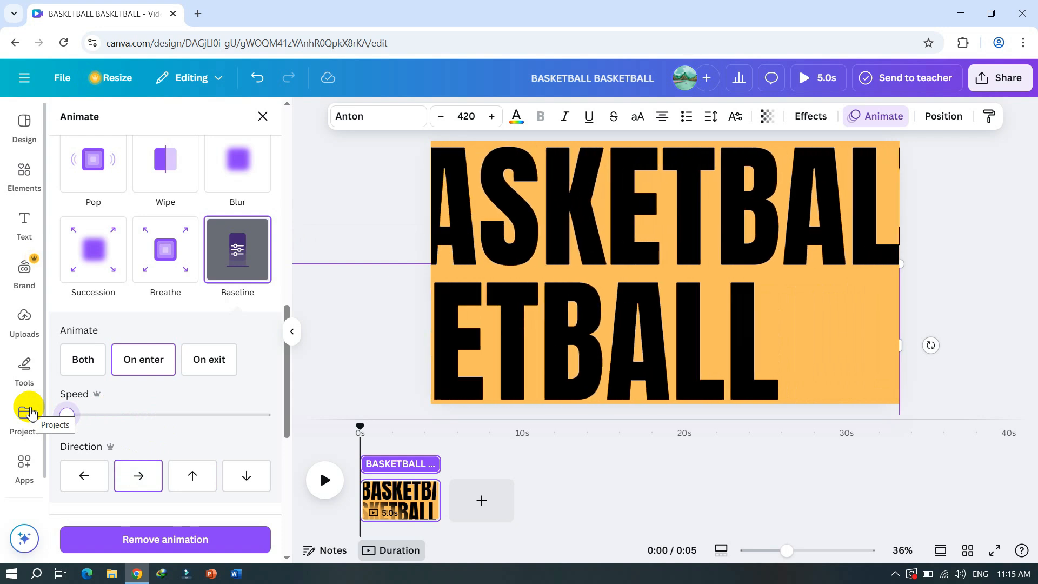
pyautogui.click(86, 488)
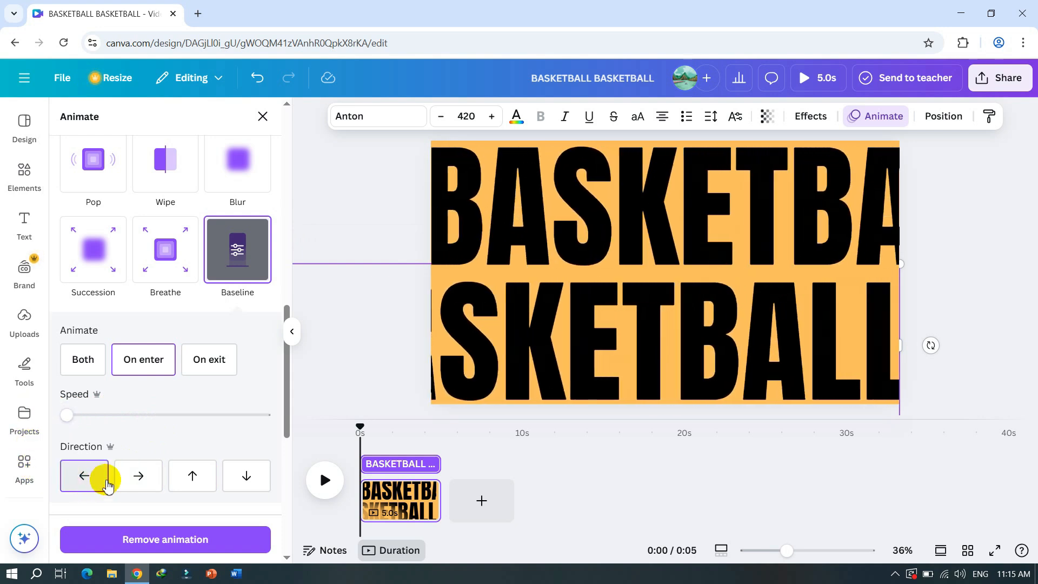
pyautogui.click(63, 430)
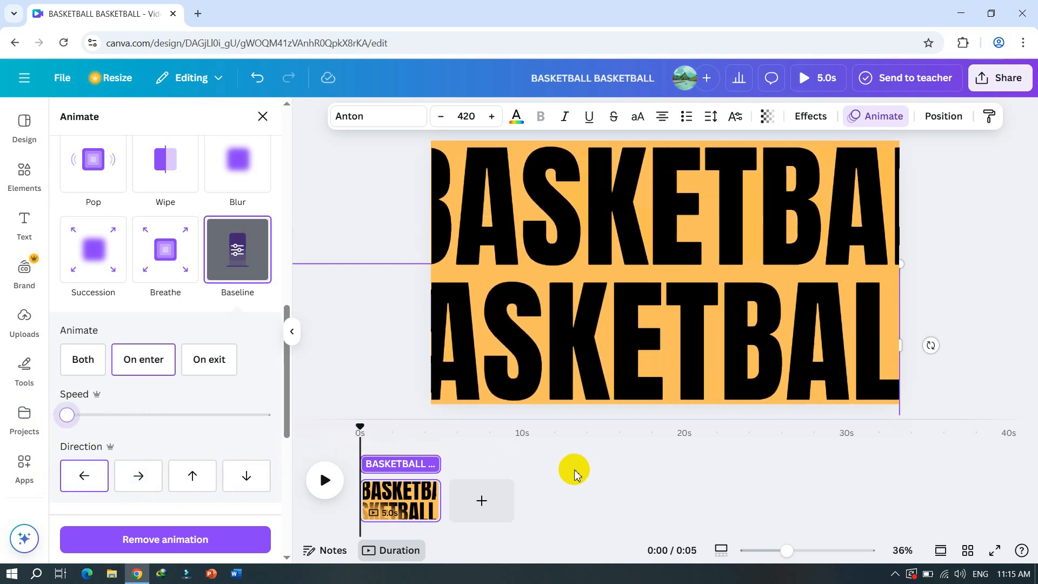
pyautogui.click(369, 270)
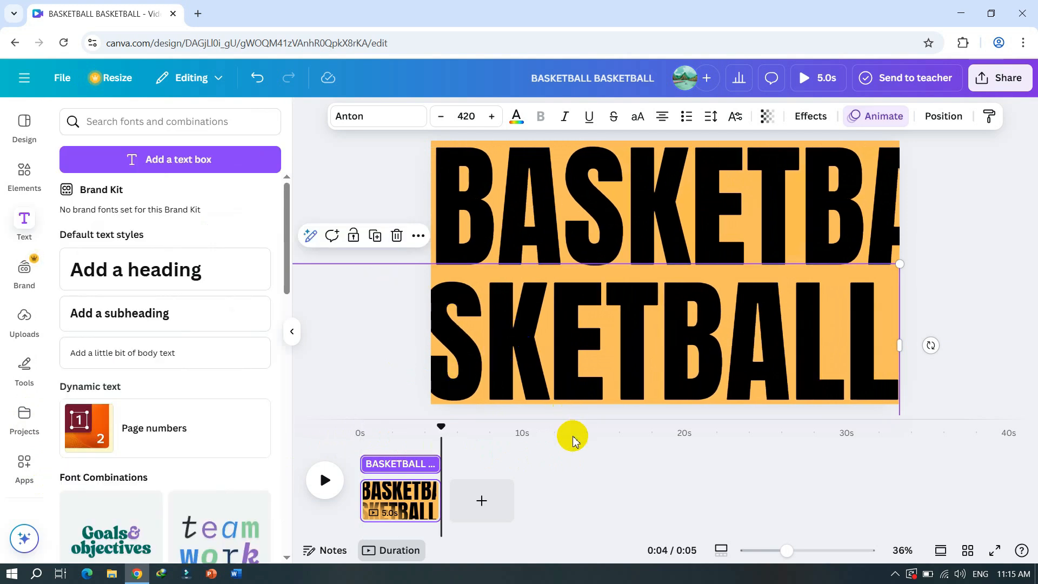
# Add the recently used 8.0s basketball video, enlarge it to 2,304 by 1,080 and centre it over the page
pyautogui.click(27, 183)
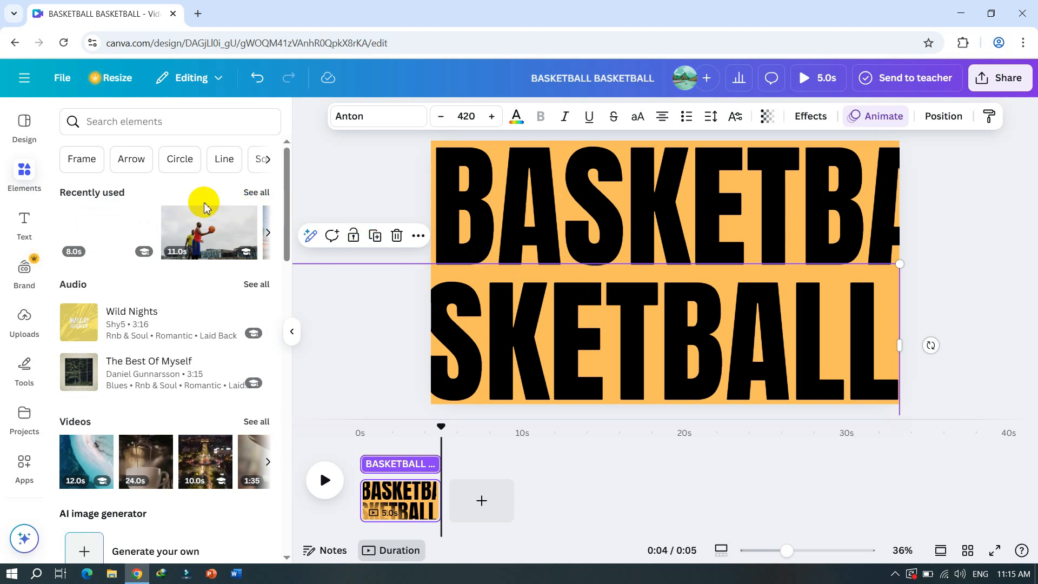
pyautogui.click(123, 236)
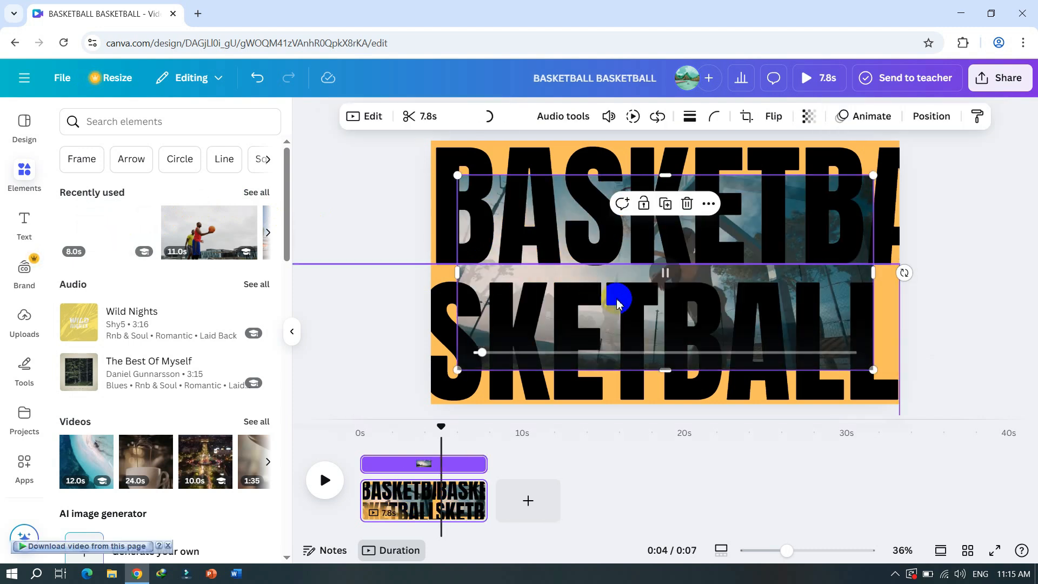
pyautogui.moveTo(583, 283); pyautogui.dragTo(614, 276)
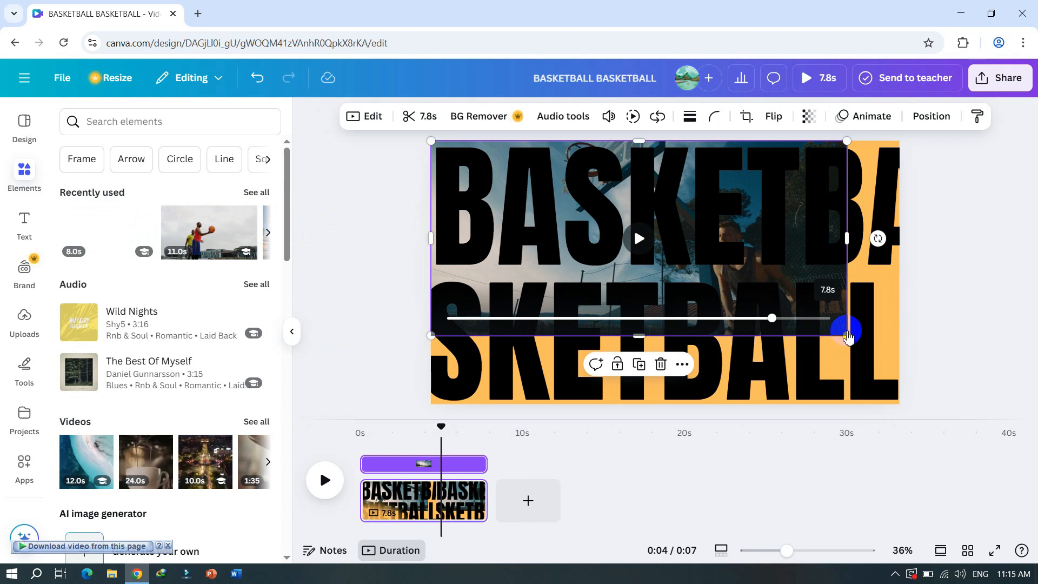
pyautogui.moveTo(836, 312); pyautogui.dragTo(711, 255)
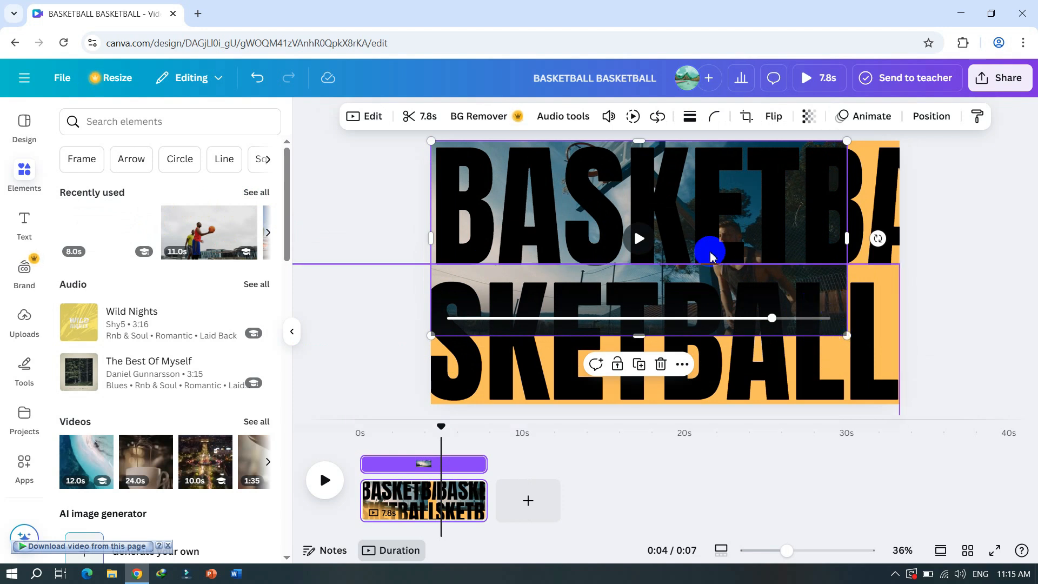
pyautogui.moveTo(794, 296); pyautogui.dragTo(970, 453)
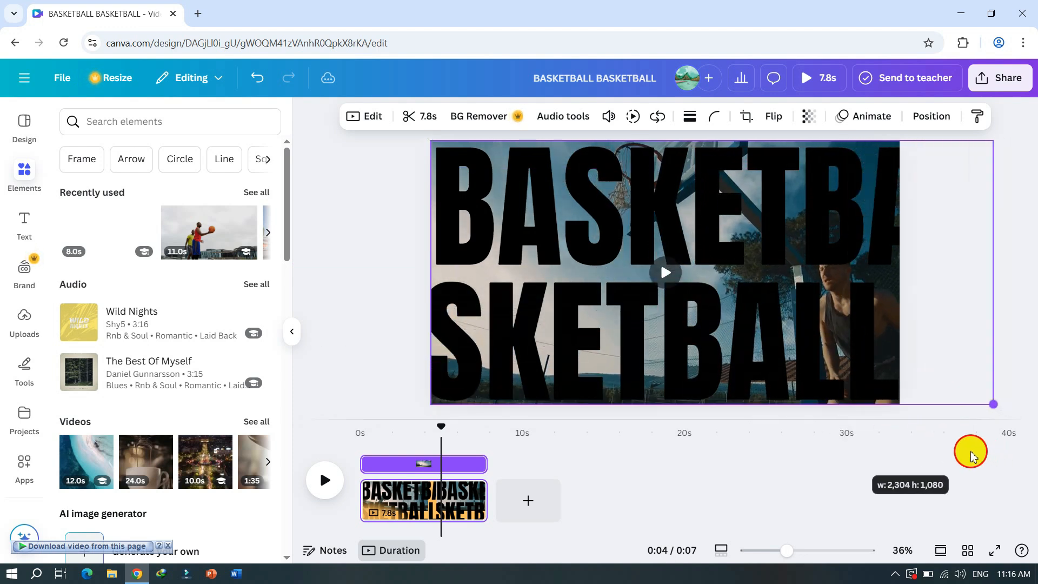
pyautogui.moveTo(871, 355); pyautogui.dragTo(830, 361)
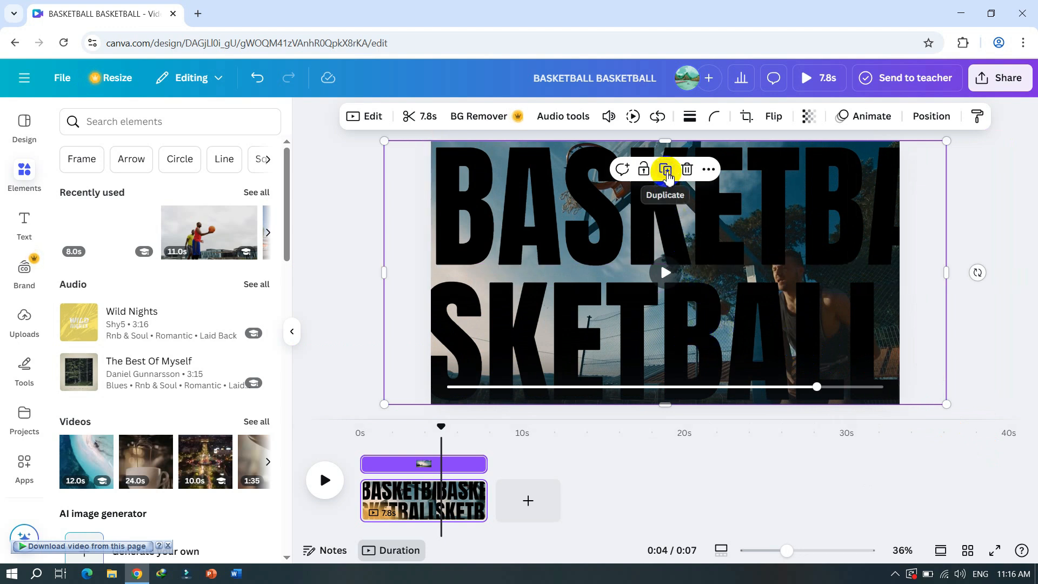
# Duplicate the basketball video exactly over the original and show the page's layers
pyautogui.click(666, 171)
pyautogui.moveTo(704, 254); pyautogui.dragTo(696, 250)
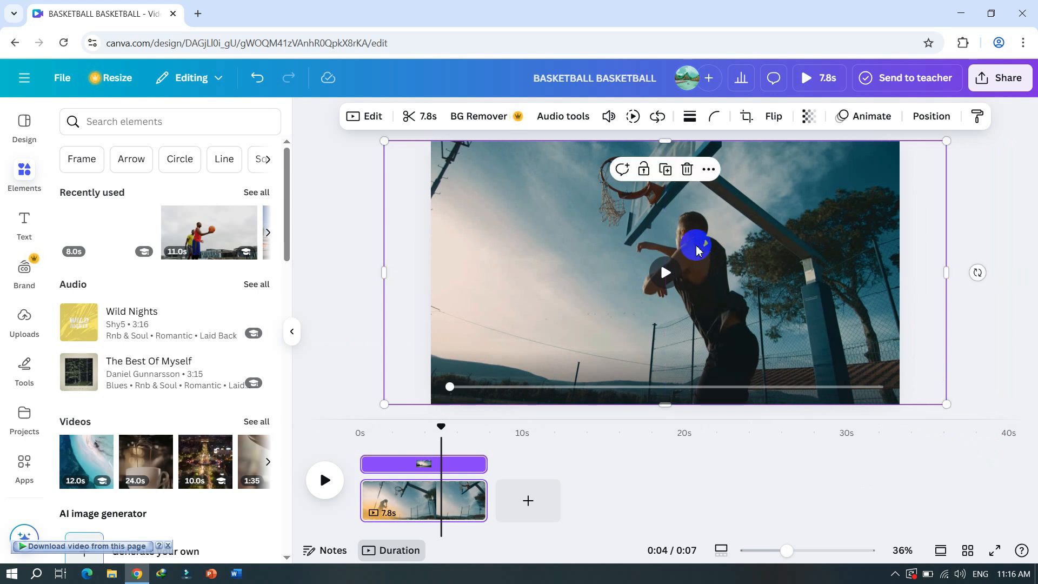
pyautogui.rightClick(580, 258)
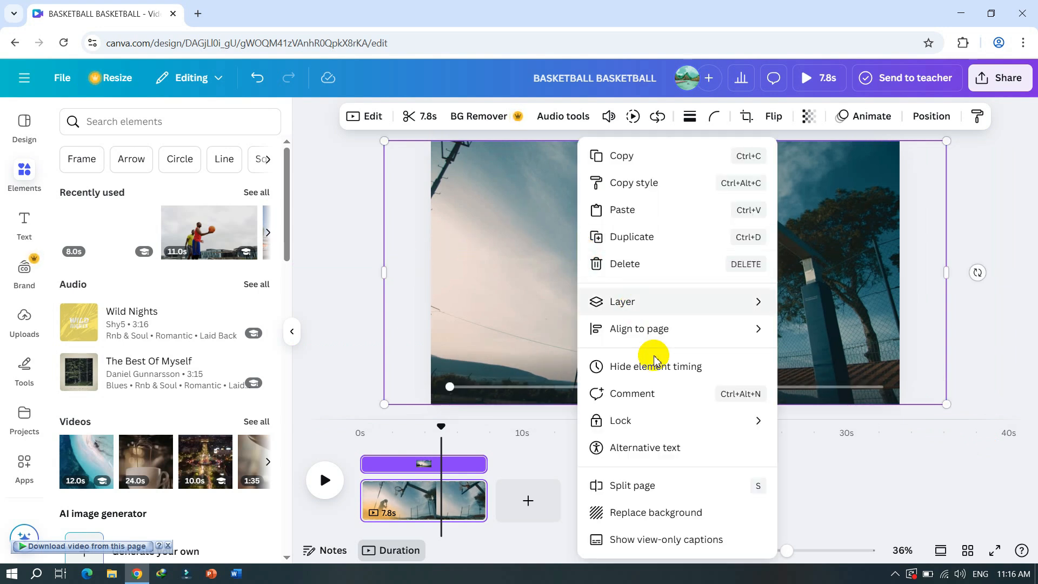
pyautogui.moveTo(733, 325)
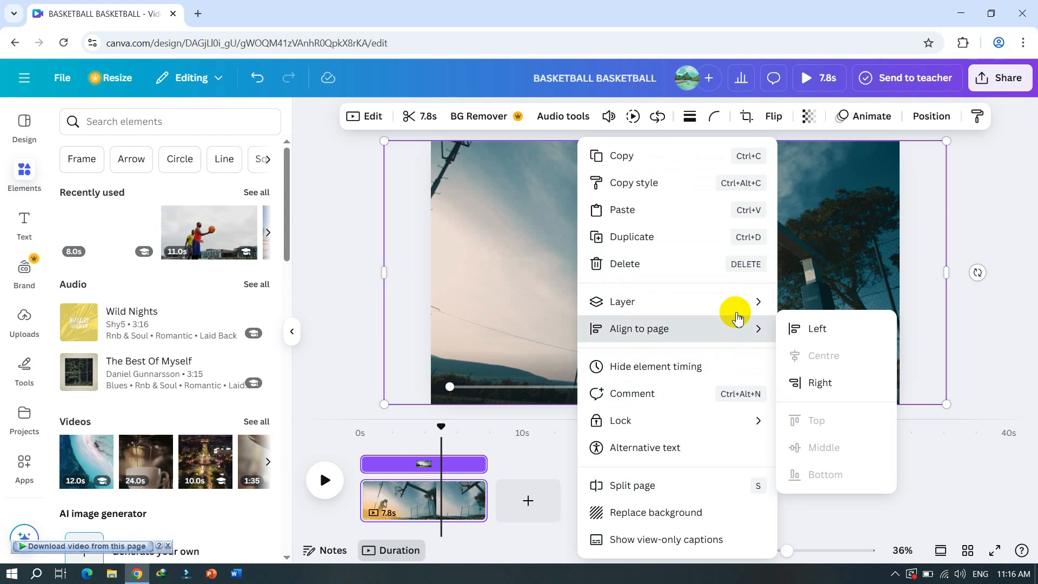
pyautogui.moveTo(740, 303)
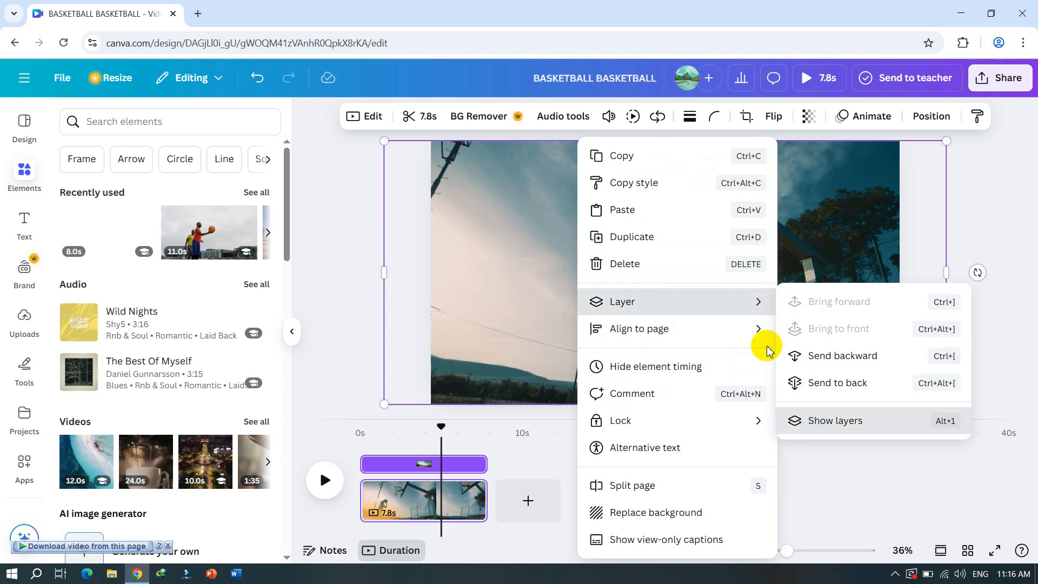
pyautogui.click(835, 420)
# Crop the second video layer from its top edge so that it covers only the page's lower half
pyautogui.moveTo(228, 361); pyautogui.dragTo(223, 244)
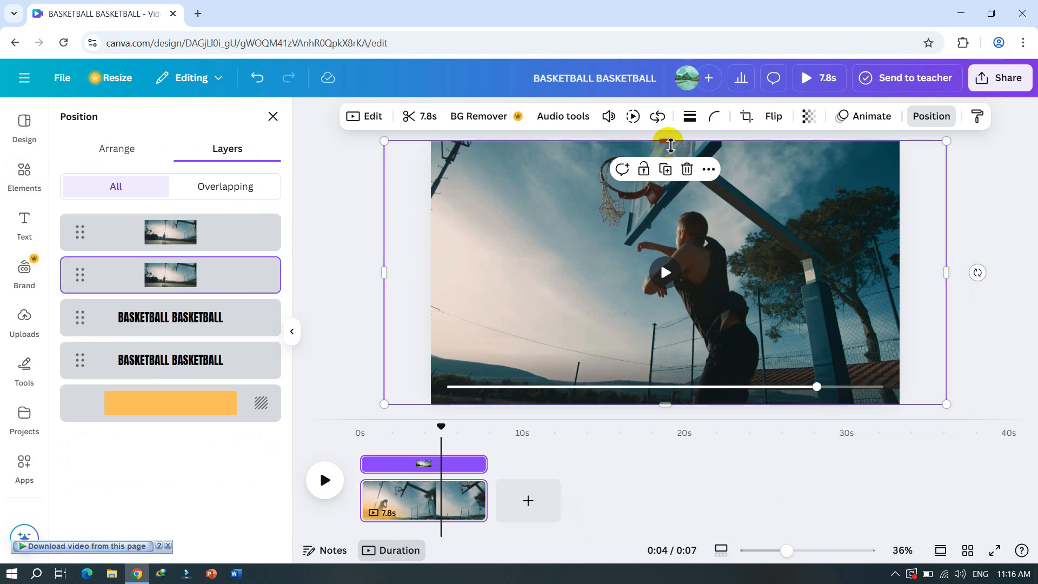
pyautogui.moveTo(670, 143); pyautogui.dragTo(667, 270)
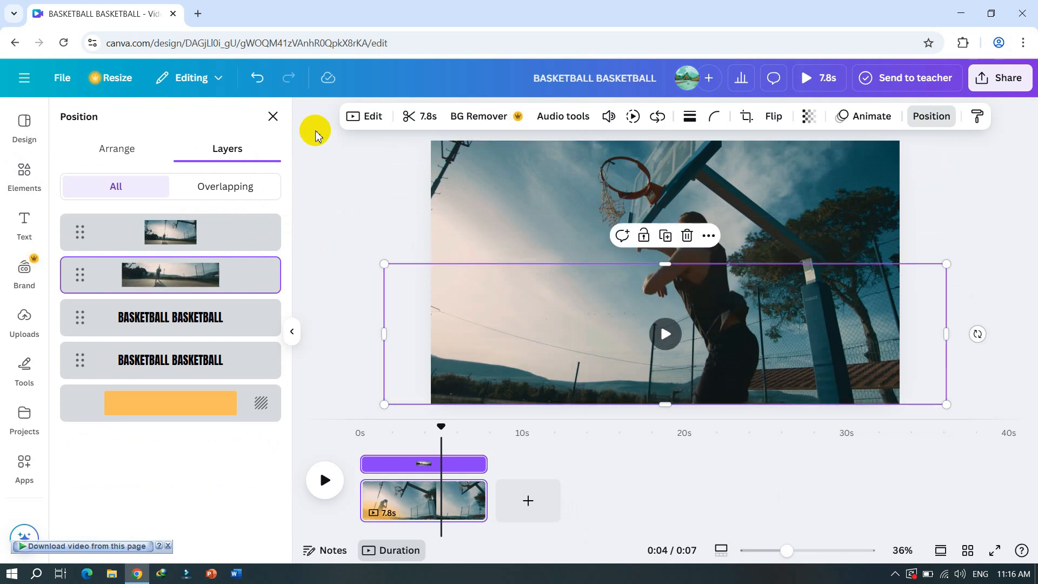
# Crop the topmost video layer from its bottom edge so that it covers only the page's upper half
pyautogui.click(197, 245)
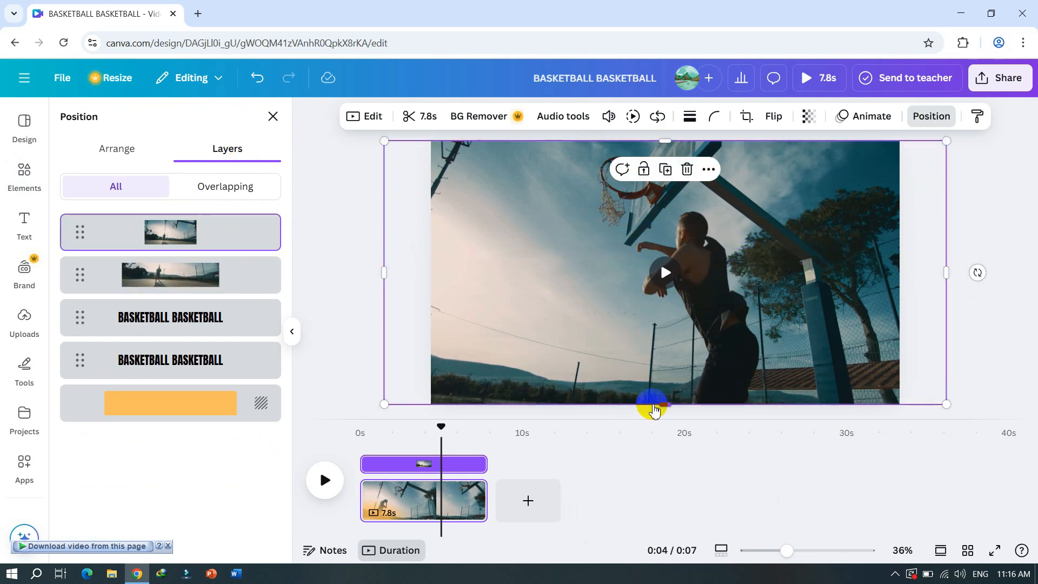
pyautogui.click(667, 404)
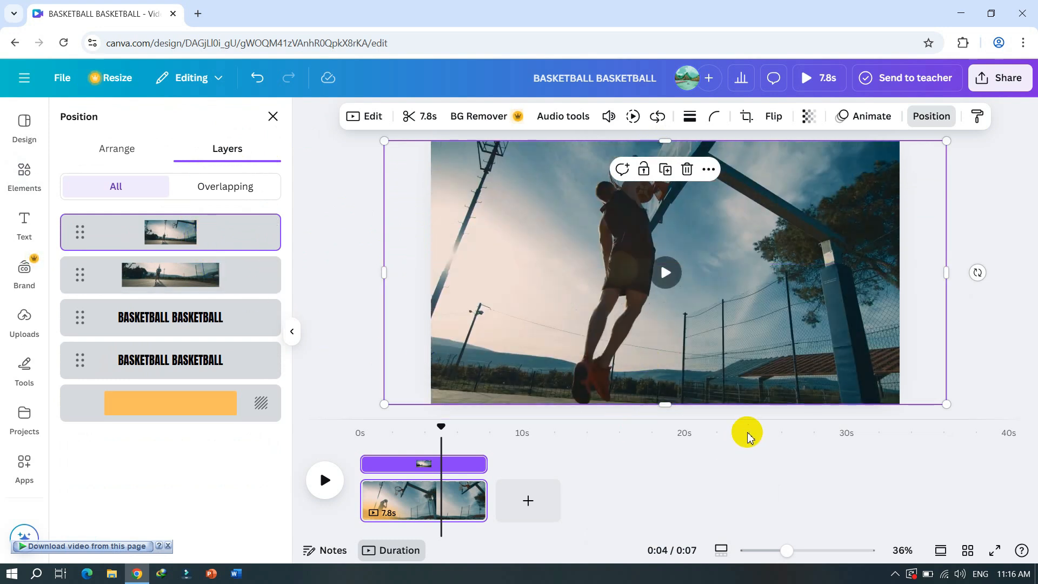
pyautogui.moveTo(670, 402); pyautogui.dragTo(651, 268)
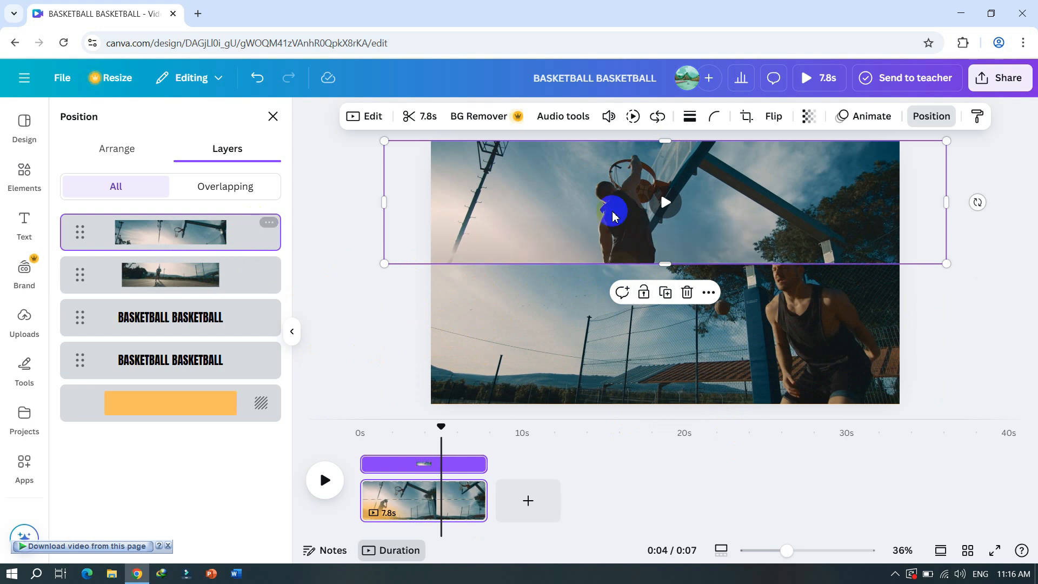
# Crop the upper video's top edge and the lower video's bottom edge to leave a band across the page's middle
pyautogui.moveTo(665, 143); pyautogui.dragTo(670, 189)
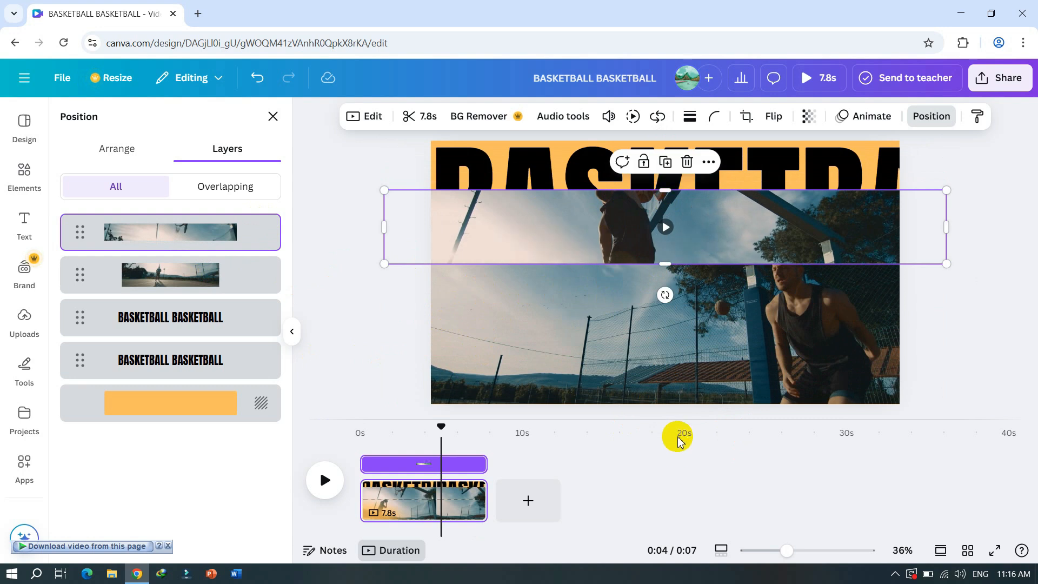
pyautogui.click(254, 281)
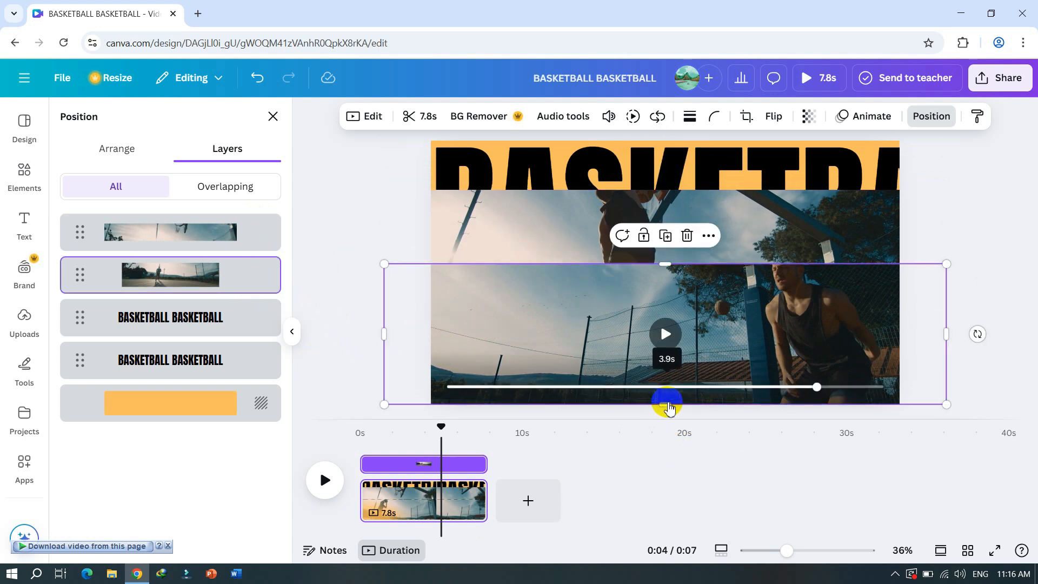
pyautogui.moveTo(671, 407); pyautogui.dragTo(675, 356)
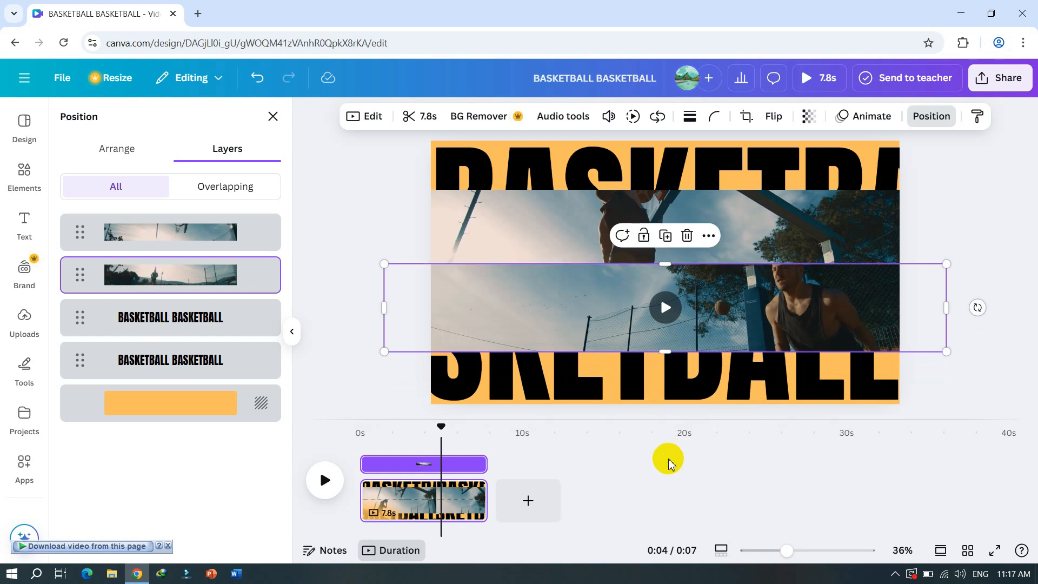
# Apply the Wipe animation on enter to the upper video, with upward direction and the slowest speed
pyautogui.click(581, 211)
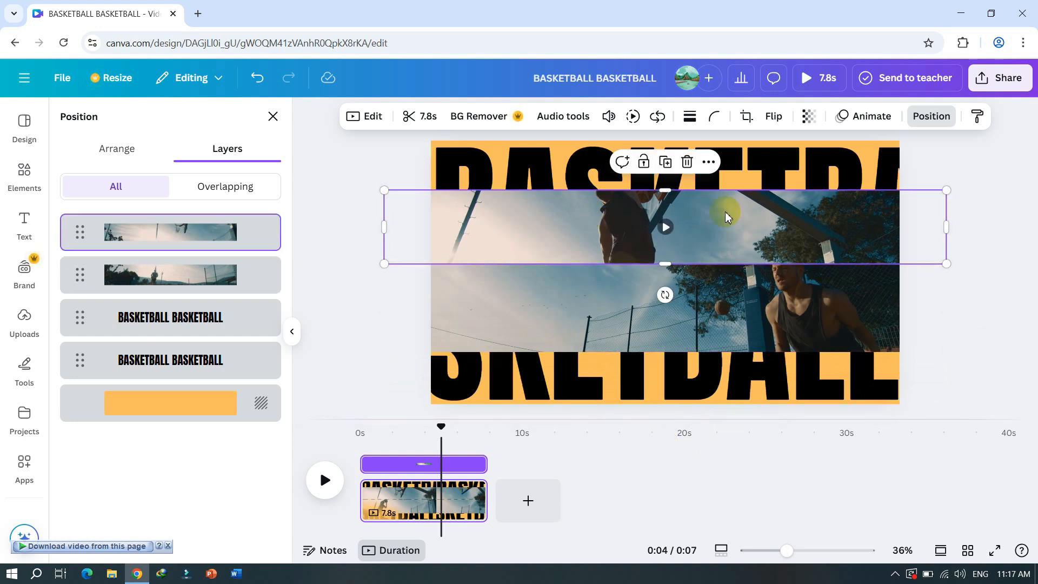
pyautogui.click(870, 117)
pyautogui.scroll(-1, 243, 332)
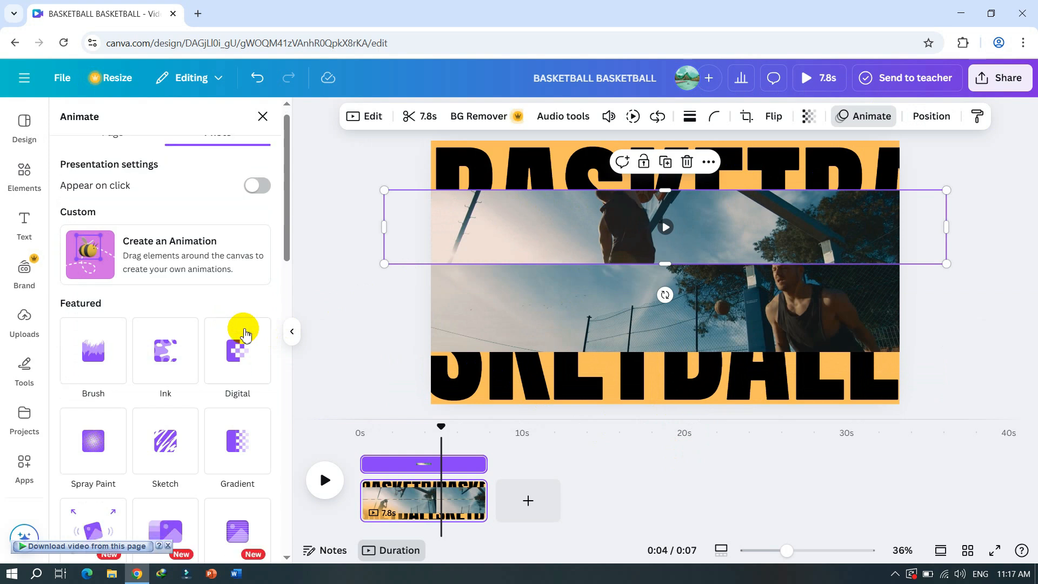
pyautogui.scroll(-5, 243, 332)
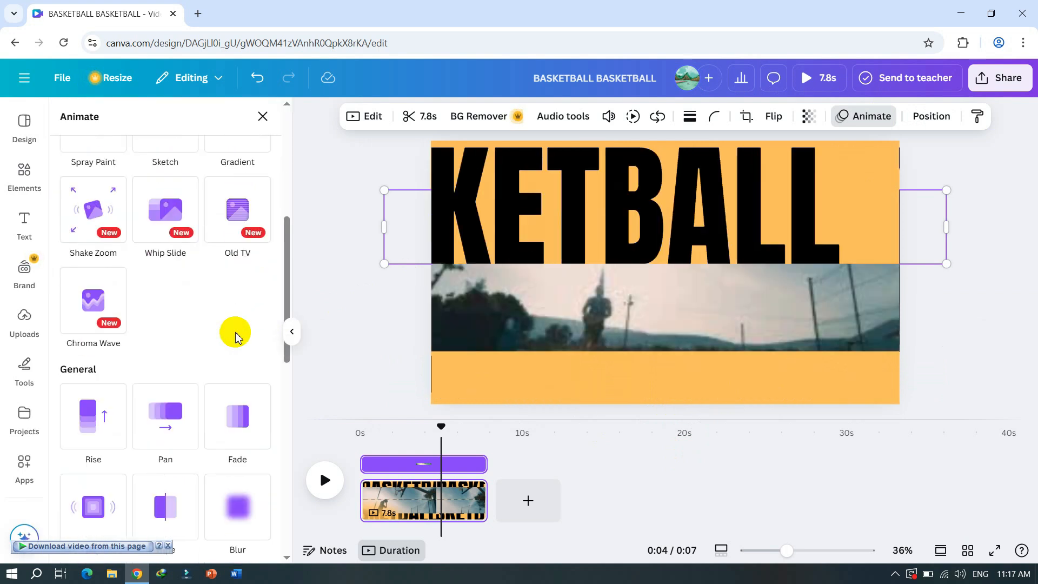
pyautogui.scroll(-5, 235, 336)
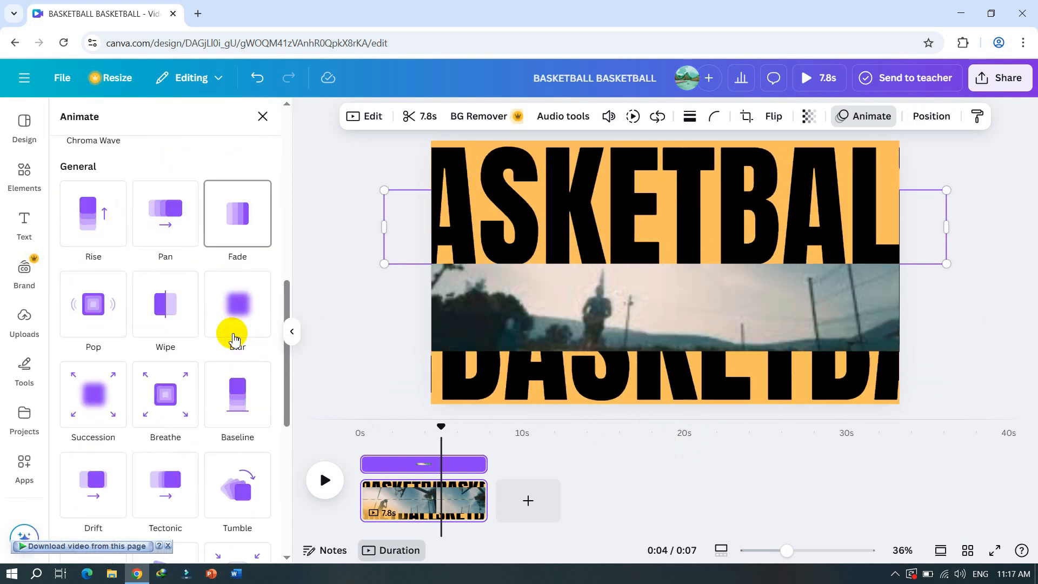
pyautogui.click(164, 327)
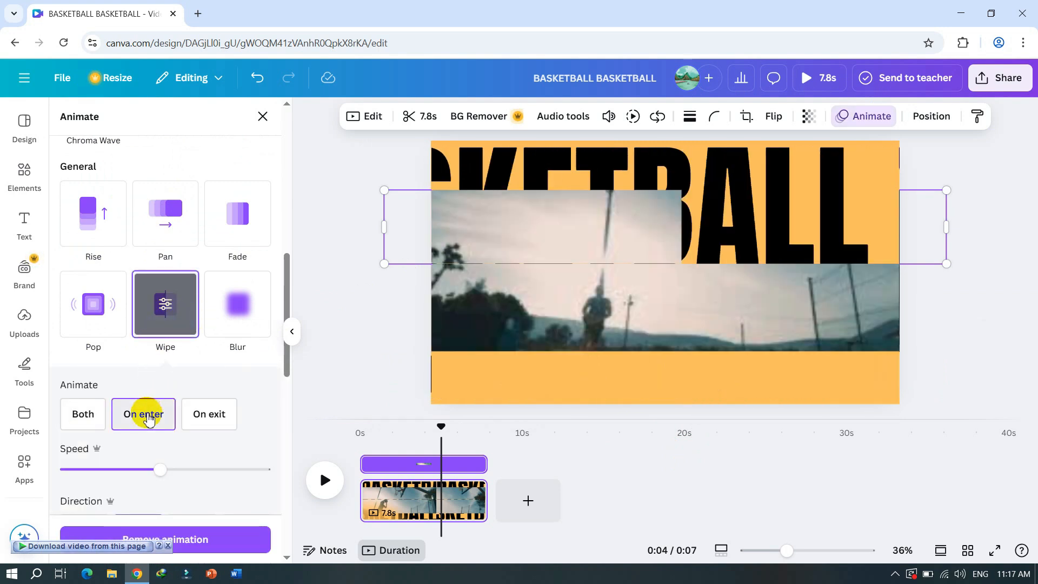
pyautogui.scroll(-2, 148, 418)
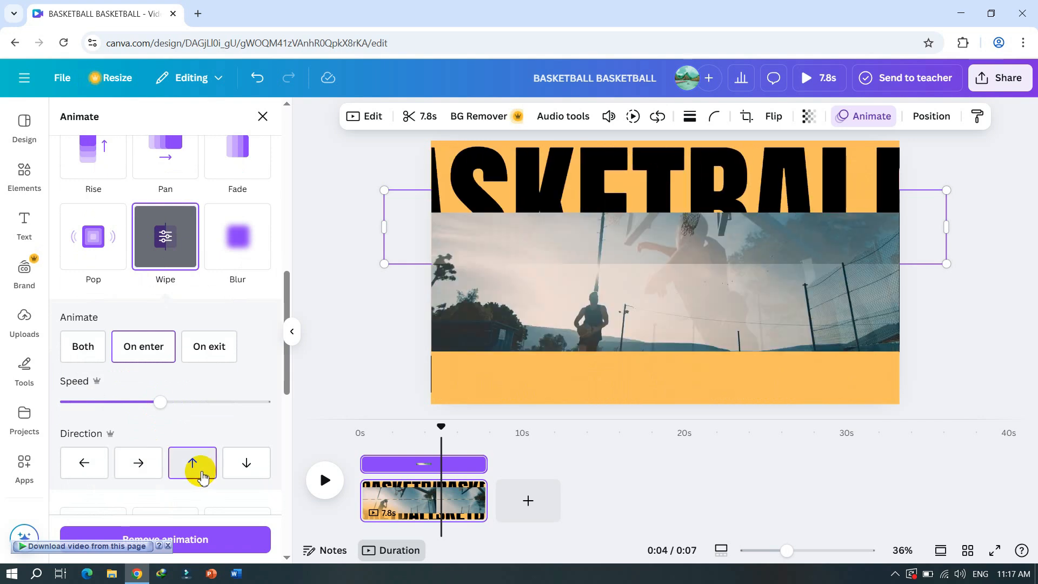
pyautogui.moveTo(157, 403); pyautogui.dragTo(24, 402)
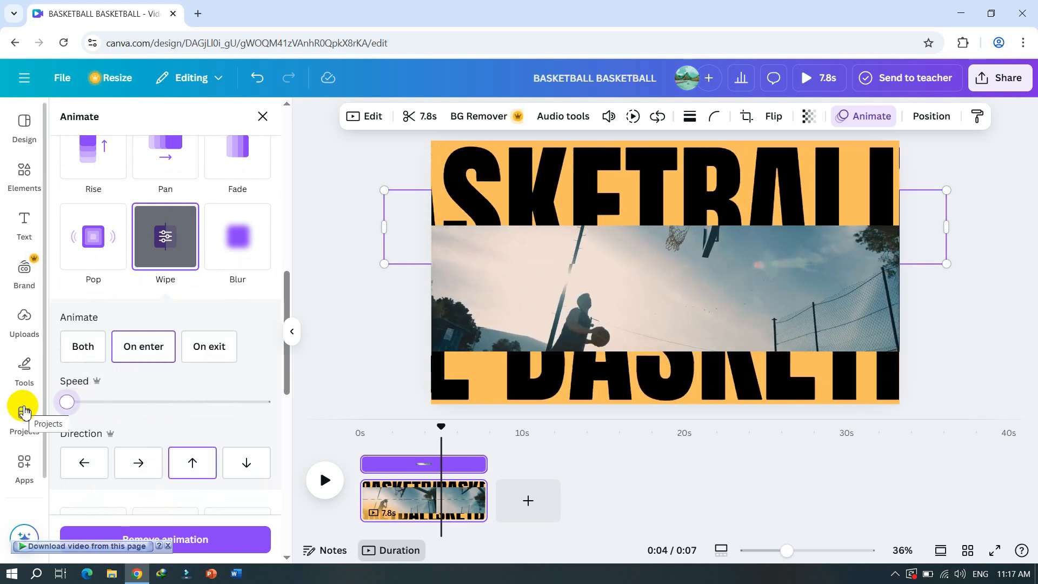
# Apply the Wipe animation on enter to the lower video, with downward direction and the slowest speed
pyautogui.click(536, 328)
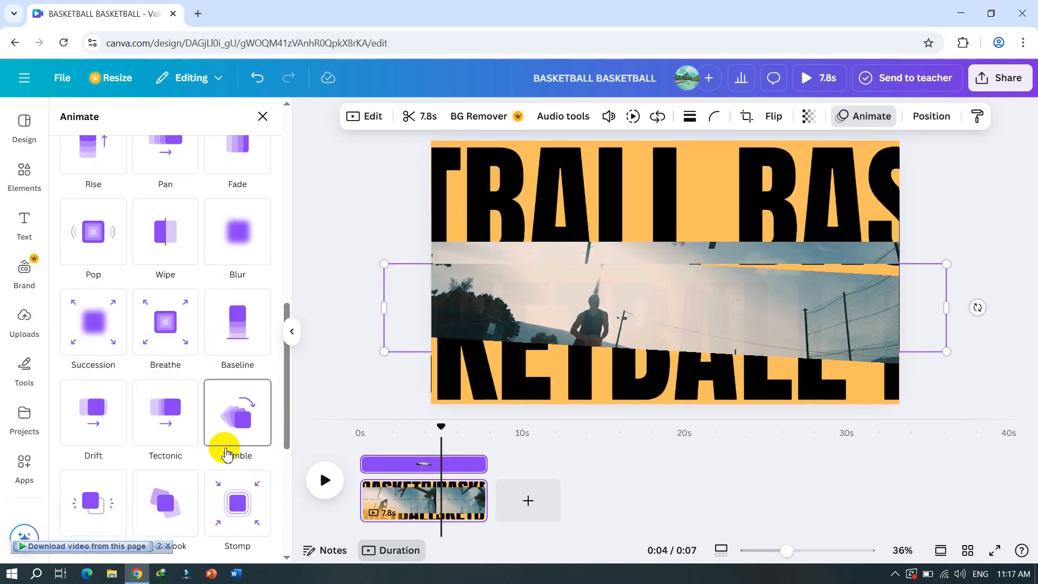
pyautogui.scroll(-3, 224, 452)
pyautogui.scroll(-2, 225, 452)
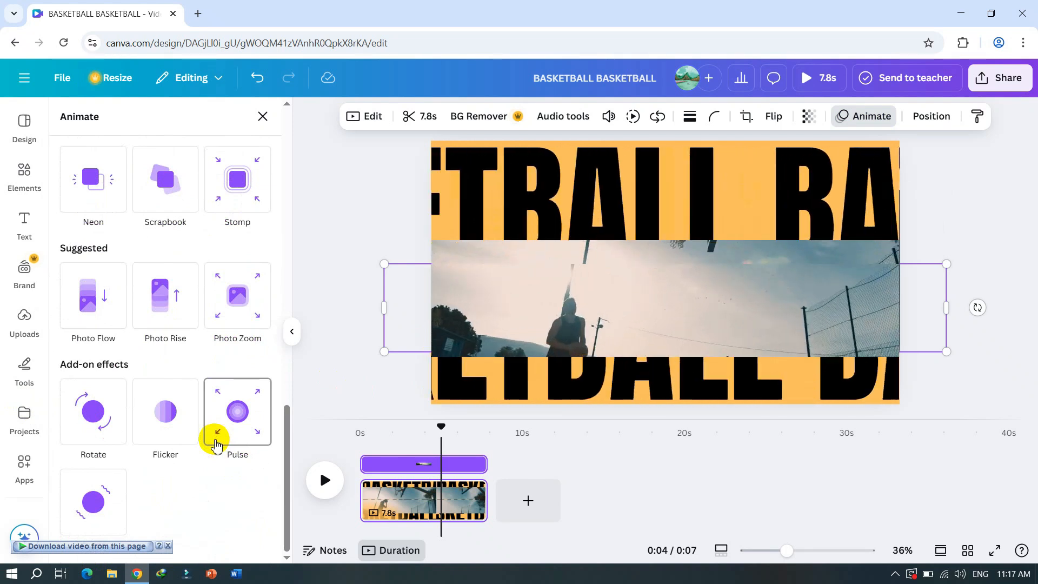
pyautogui.scroll(4, 209, 330)
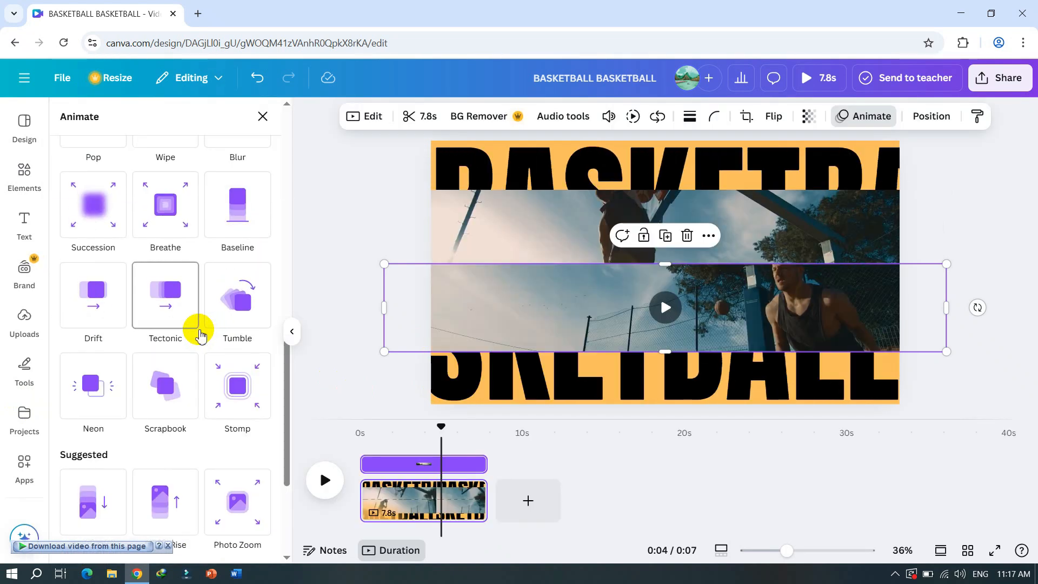
pyautogui.scroll(4, 184, 340)
pyautogui.click(169, 346)
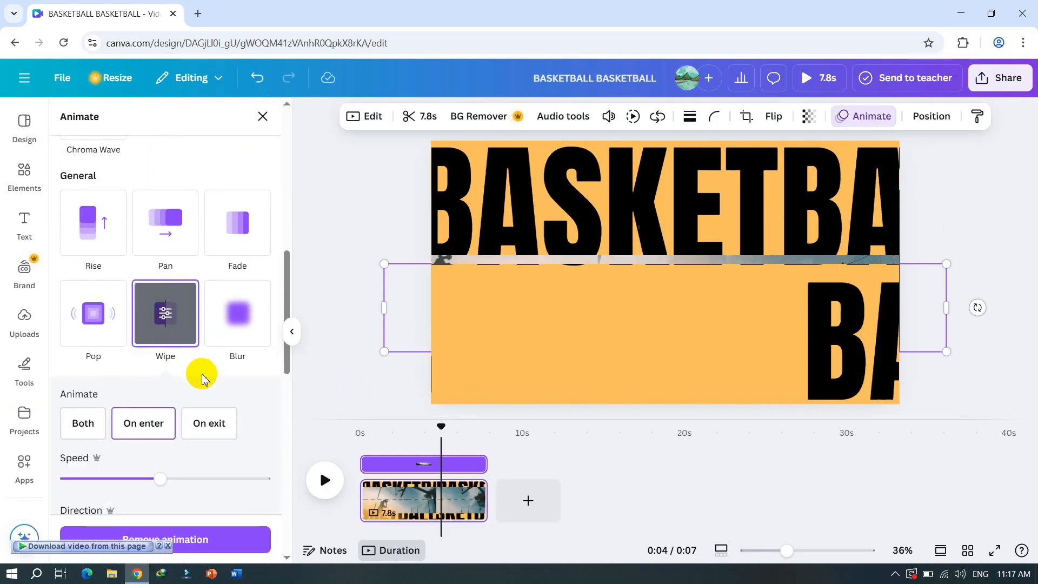
pyautogui.scroll(-3, 202, 374)
pyautogui.click(242, 413)
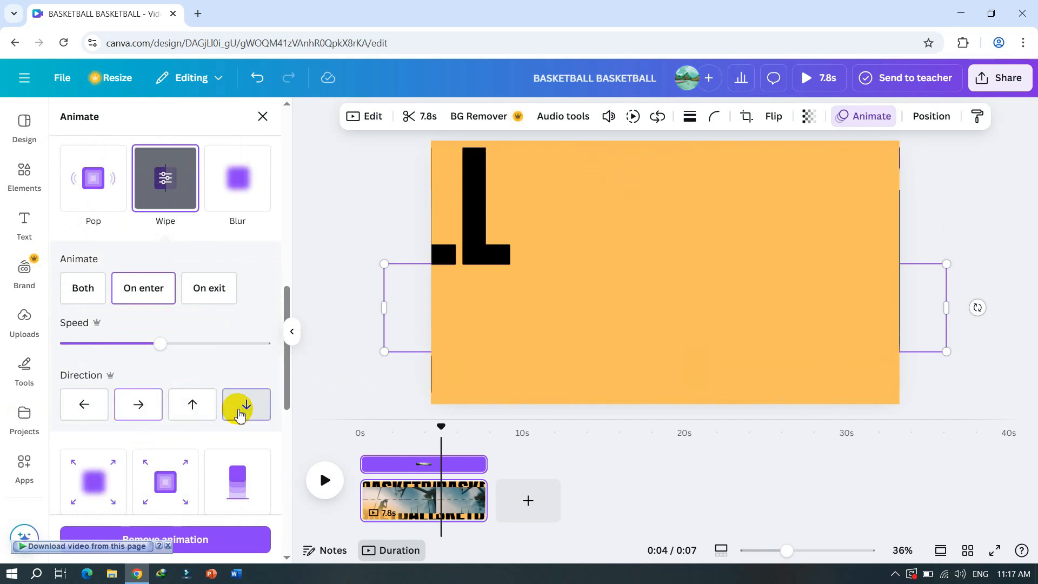
pyautogui.moveTo(155, 344); pyautogui.dragTo(36, 343)
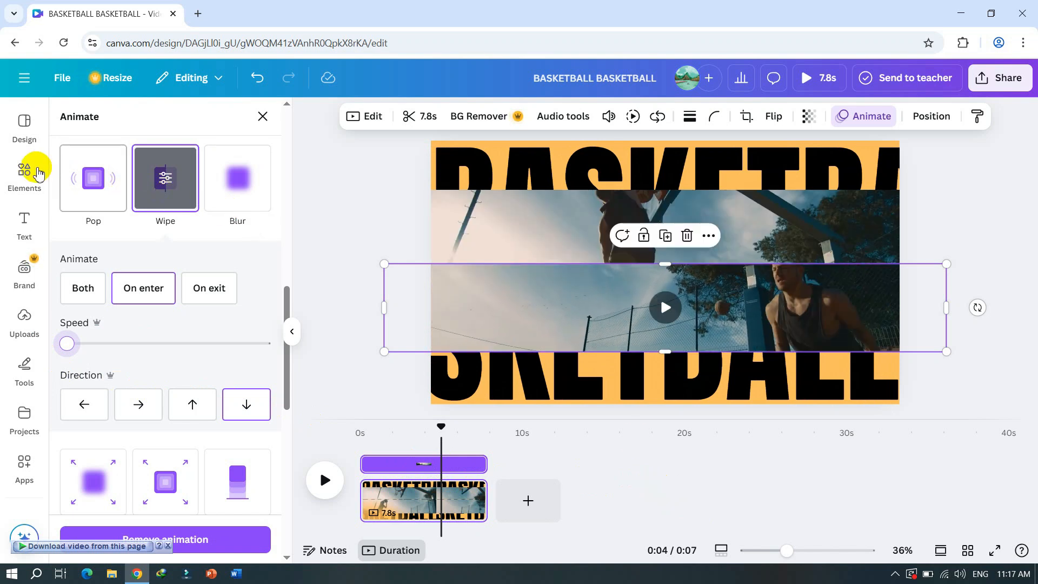
# Add a heading reading BASKETBALL at the centre of the page
pyautogui.click(21, 225)
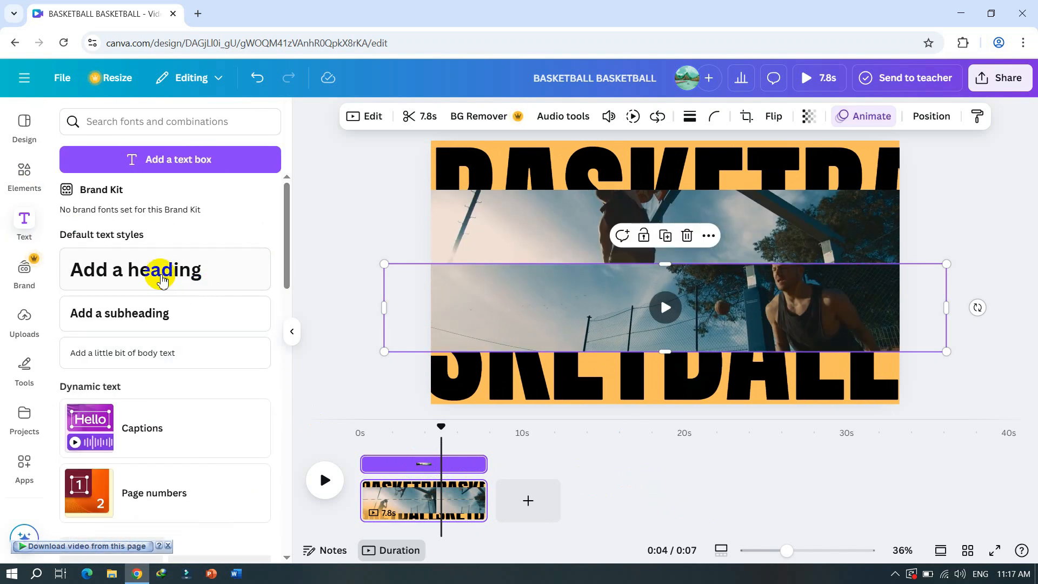
pyautogui.click(162, 278)
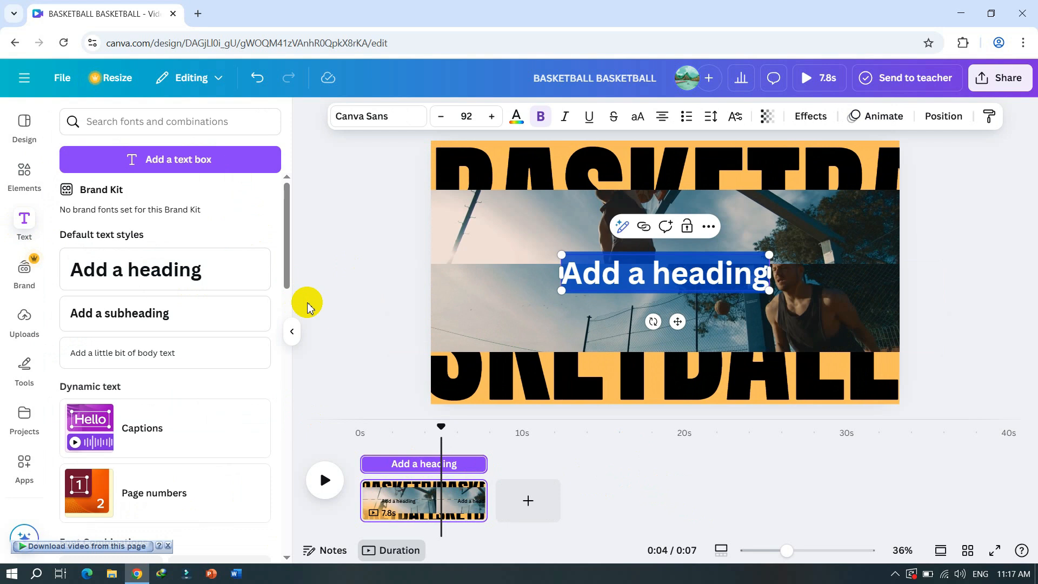
pyautogui.write('BASKET')
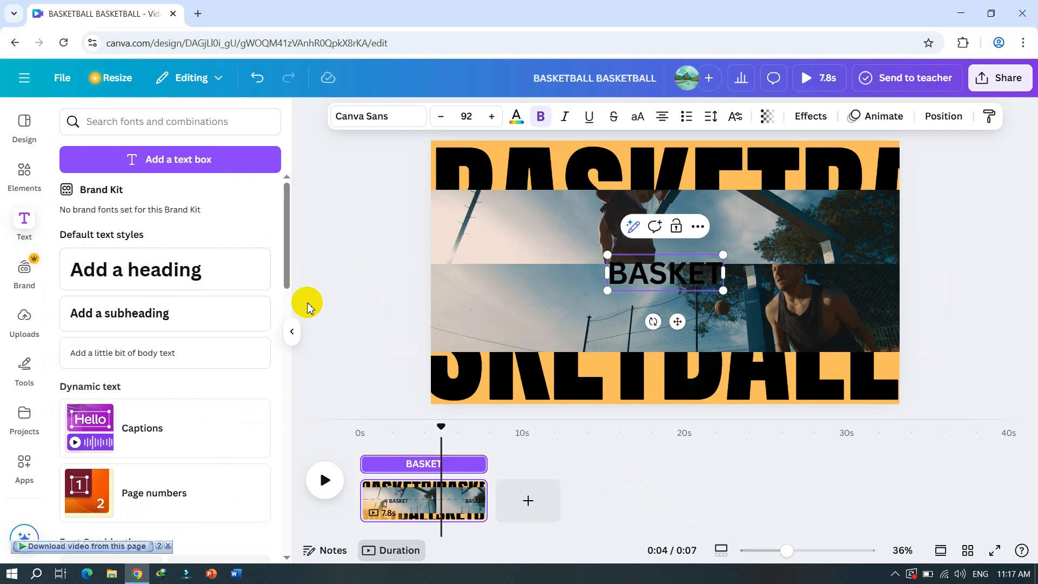
pyautogui.write(' BALL')
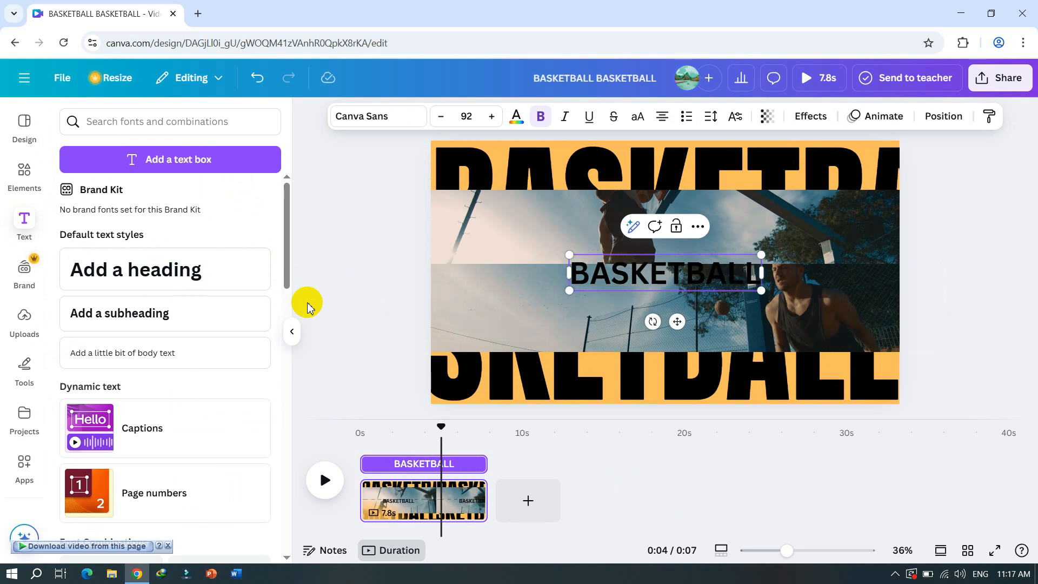
# Try to recolour the BASKETBALL heading with the document colour Peach (#FFBD59) while its text is being edited
pyautogui.click(515, 118)
pyautogui.click(171, 220)
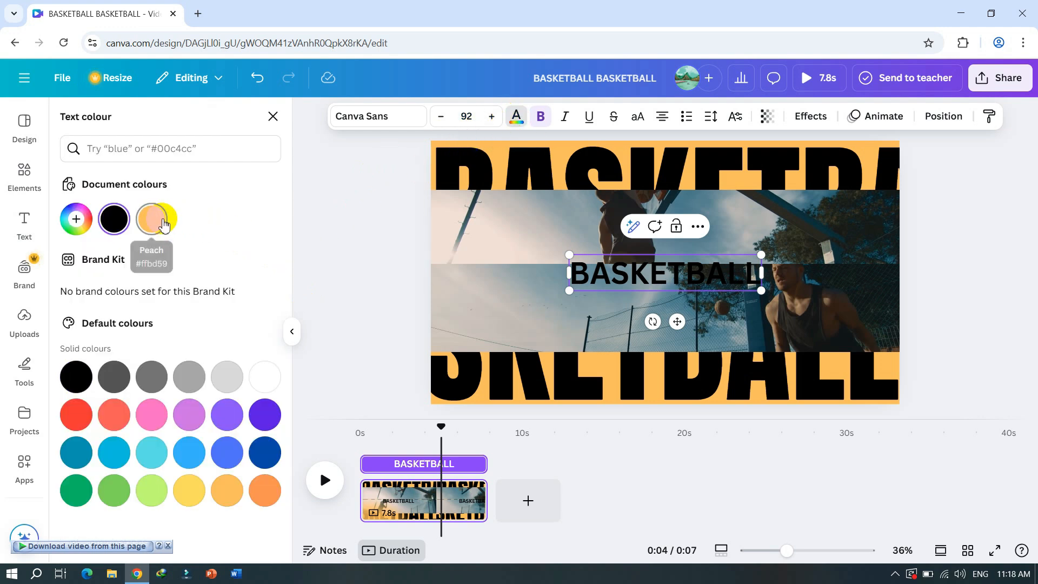
pyautogui.moveTo(451, 263); pyautogui.dragTo(596, 265)
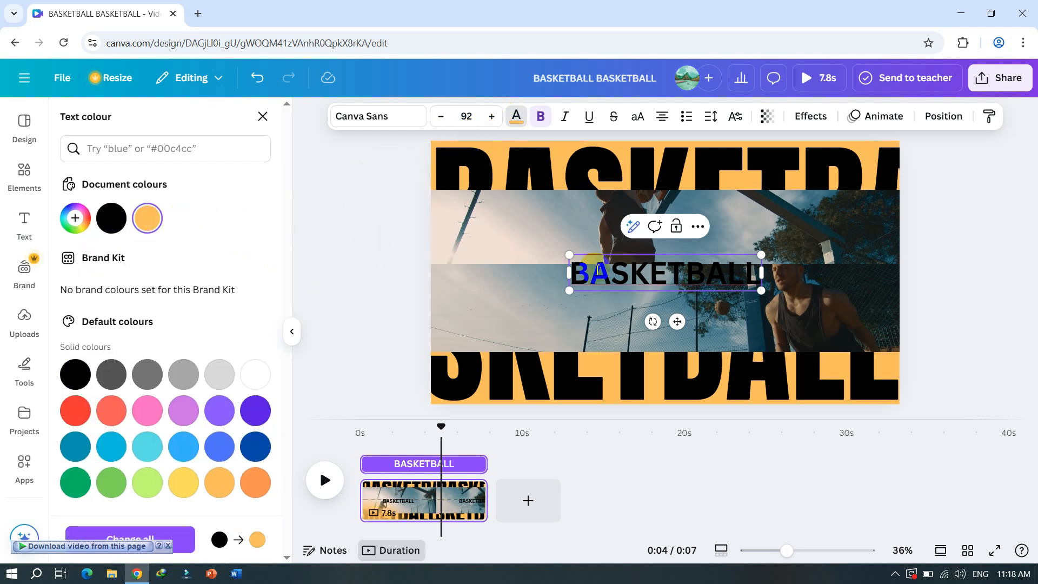
pyautogui.click(516, 117)
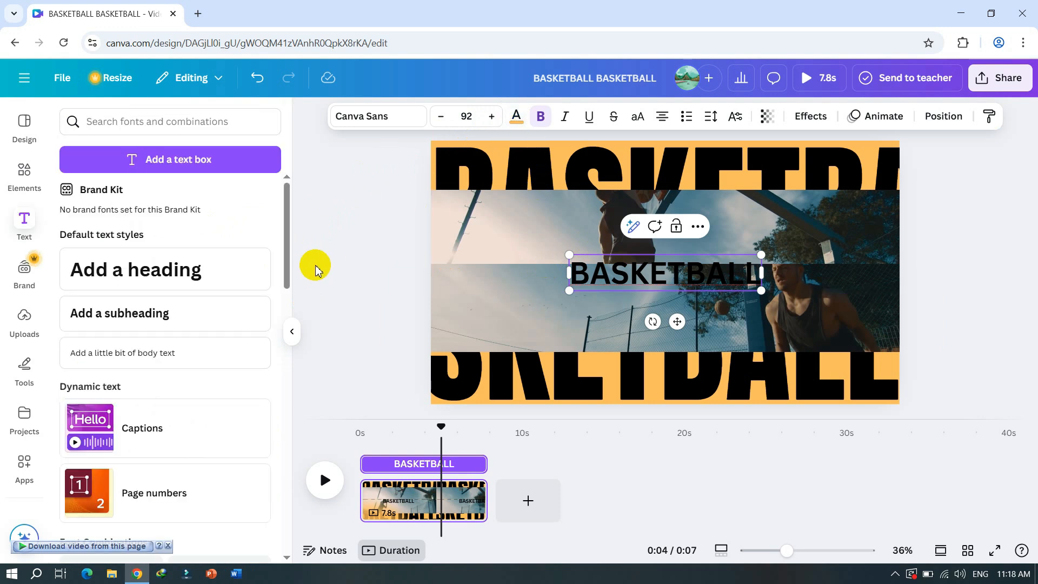
pyautogui.click(517, 116)
pyautogui.click(151, 218)
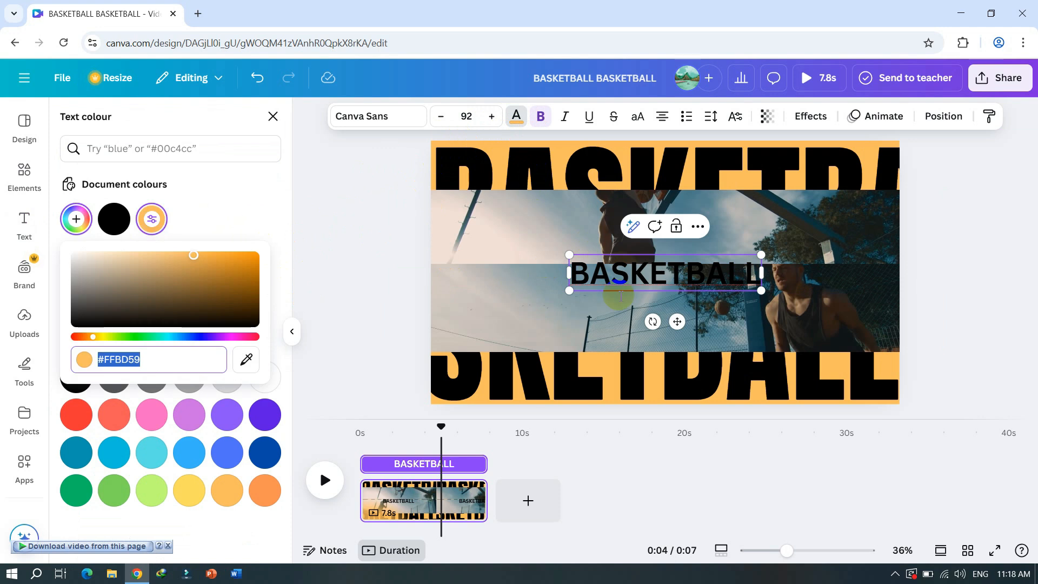
# Select the whole word in the central BASKETBALL heading and colour it Peach (#FFBD59)
pyautogui.doubleClick(656, 280)
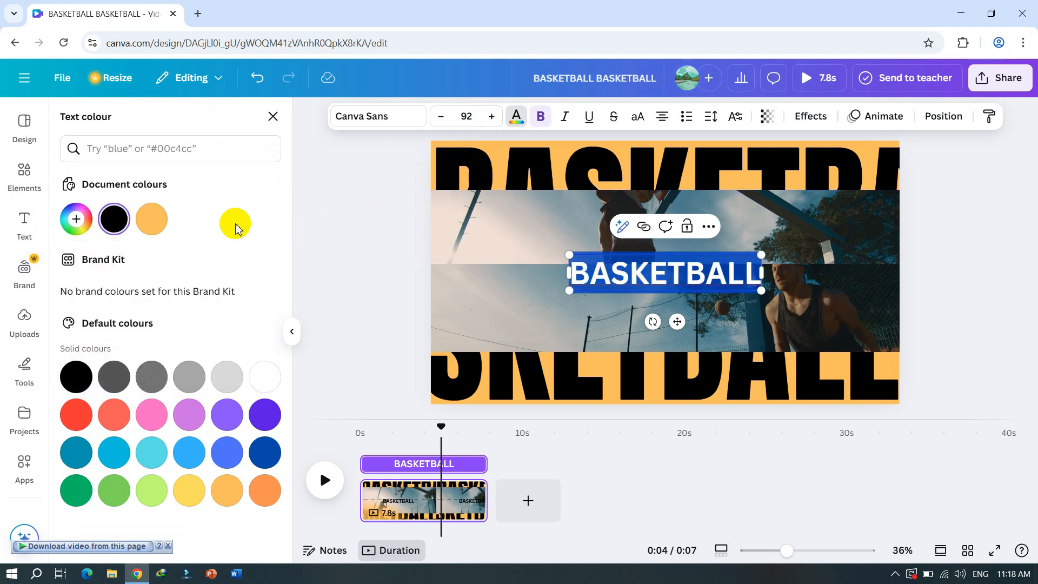
pyautogui.click(162, 227)
pyautogui.click(347, 233)
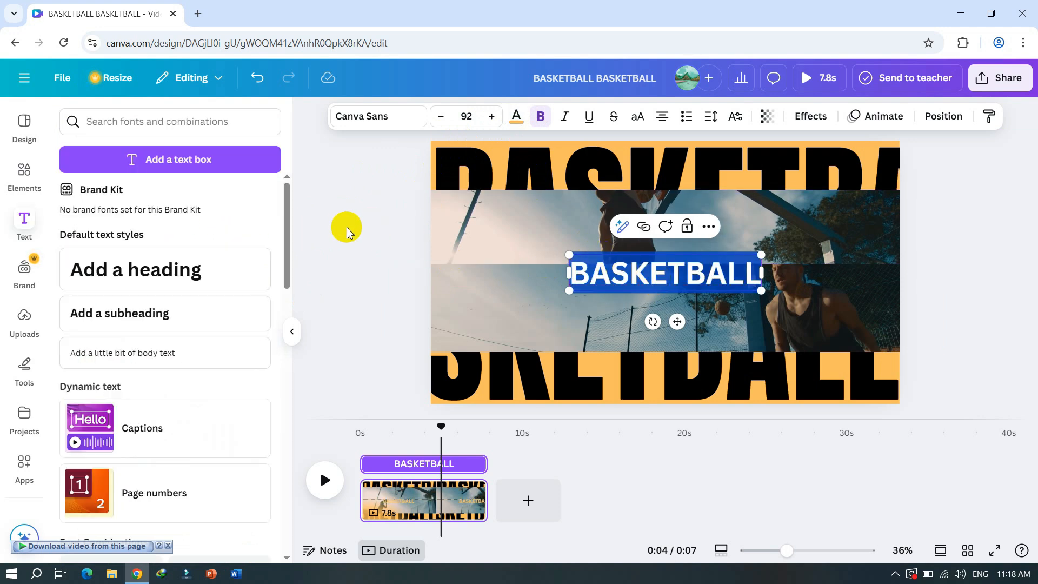
pyautogui.click(347, 232)
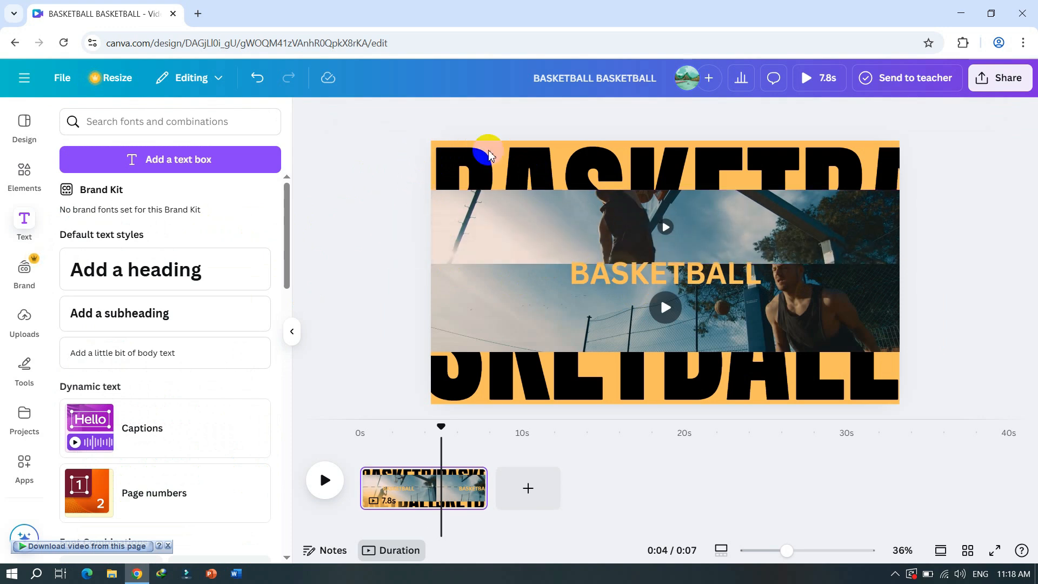
# Apply the Spread animation on enter to the peach BASKETBALL heading, with the In option and a scale near the minimum
pyautogui.click(648, 266)
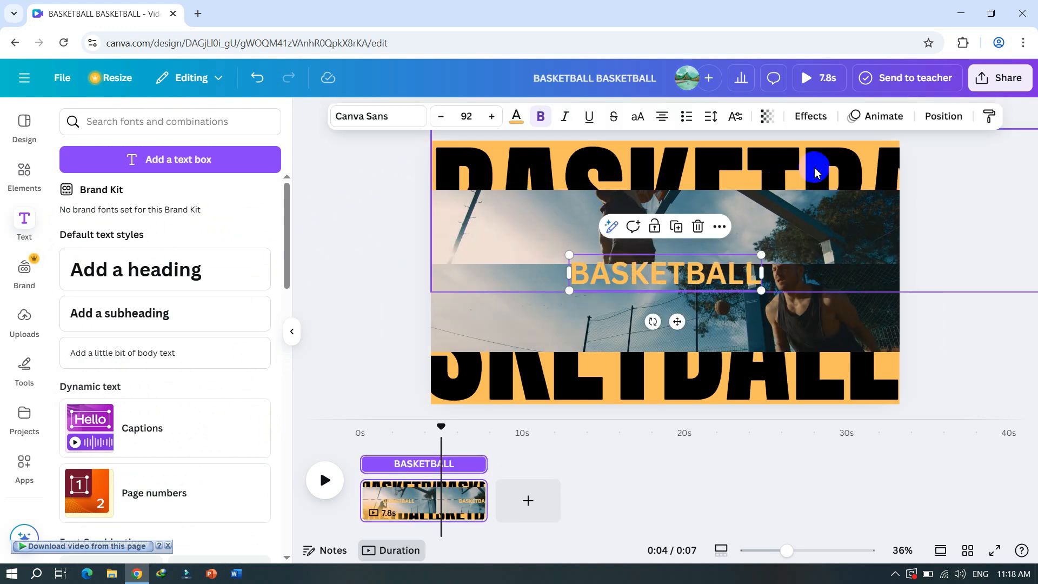
pyautogui.click(864, 119)
pyautogui.scroll(-5, 192, 313)
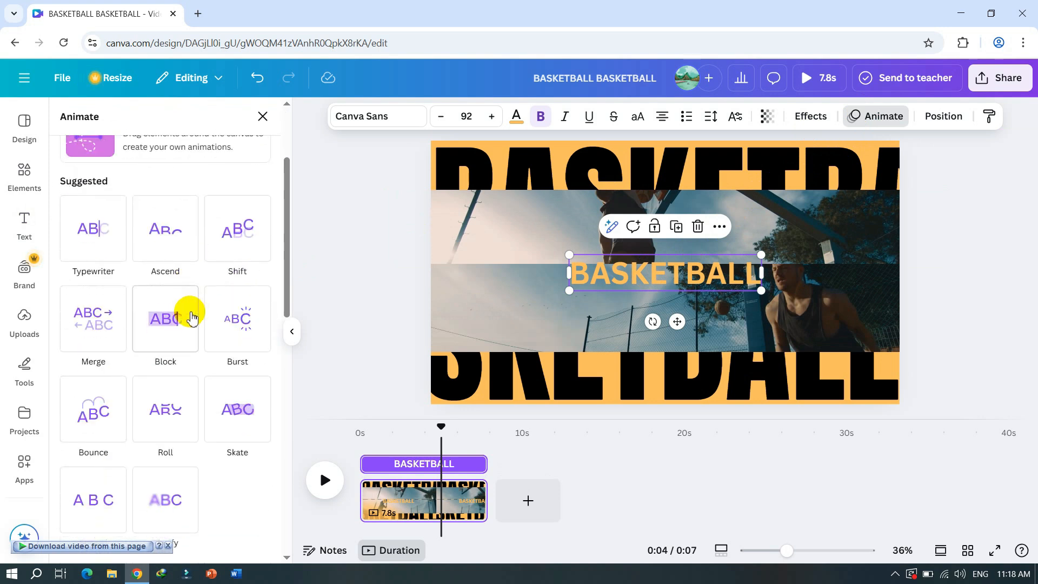
pyautogui.scroll(-3, 229, 361)
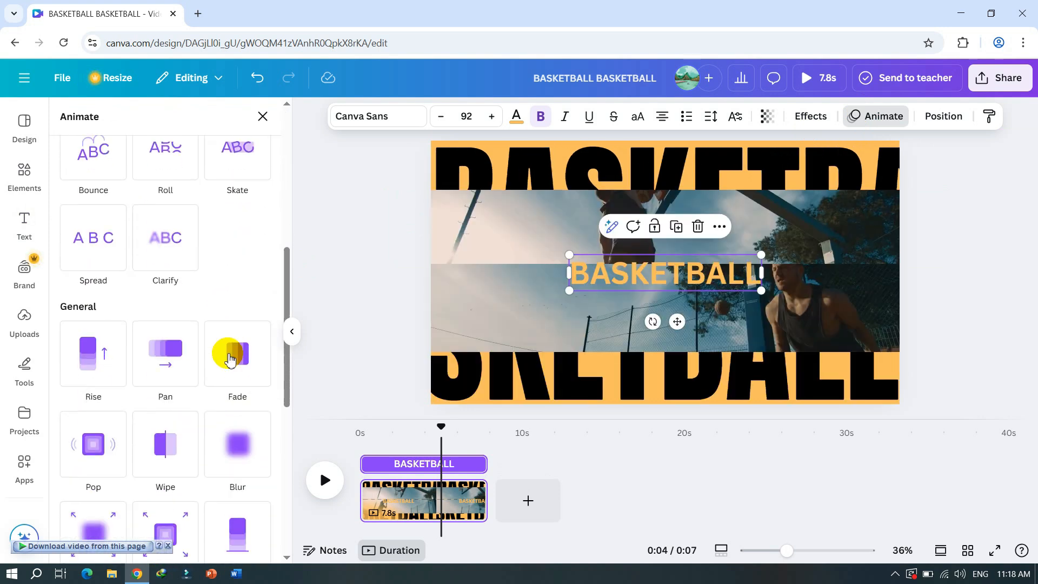
pyautogui.click(103, 238)
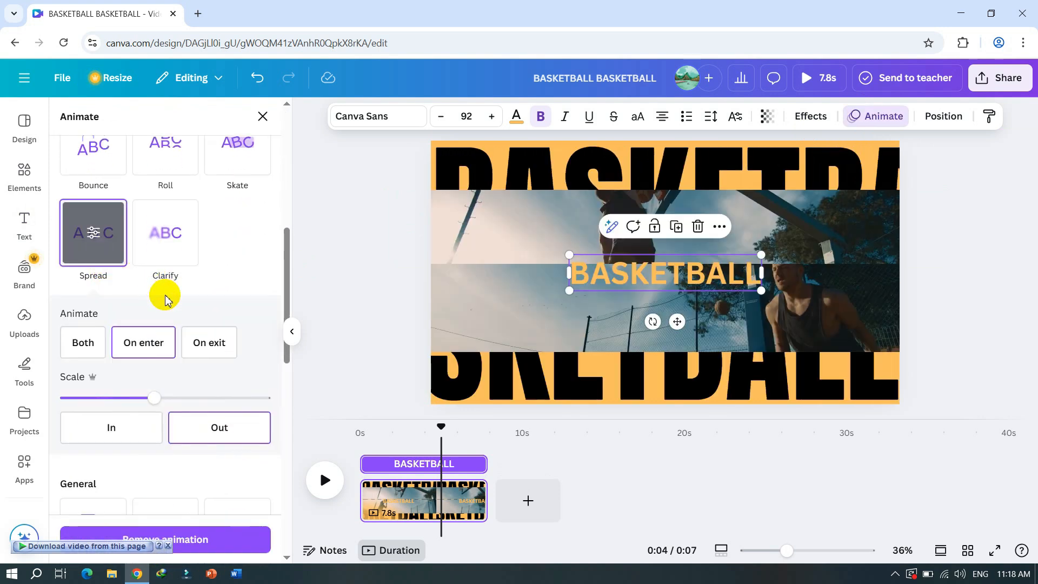
pyautogui.click(147, 425)
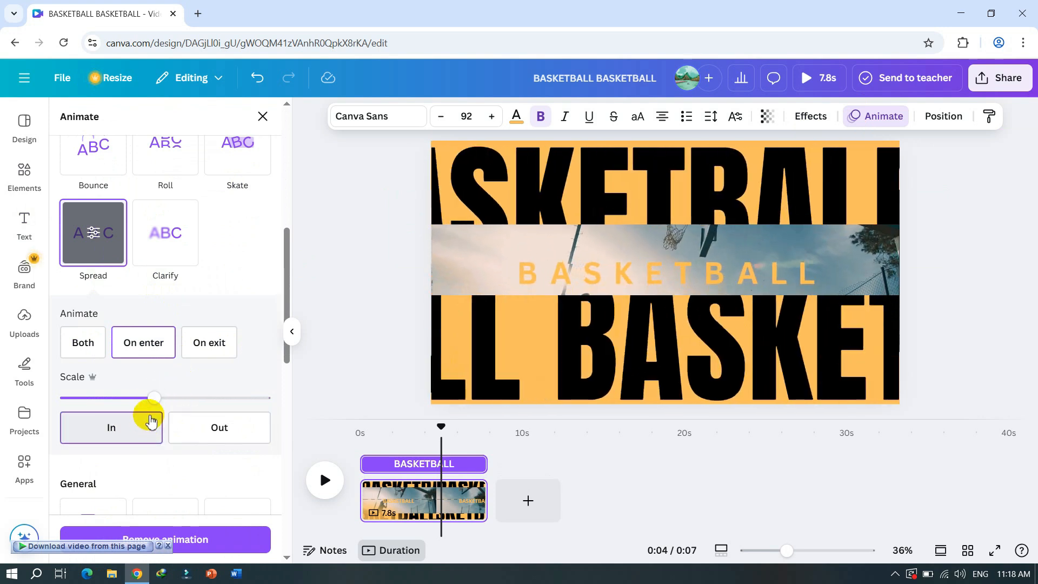
pyautogui.moveTo(154, 400); pyautogui.dragTo(75, 397)
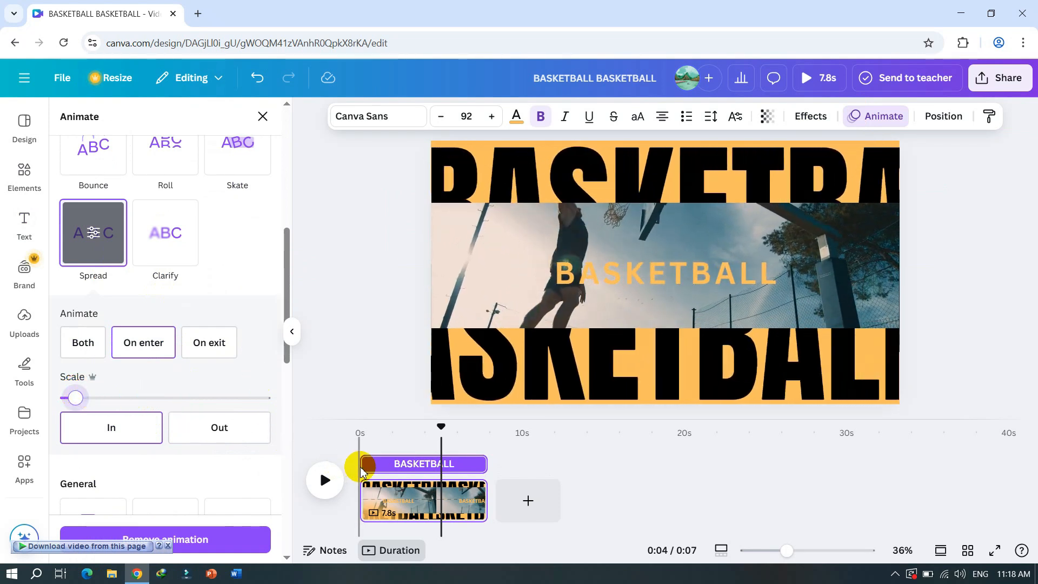
# Trim the start of the peach heading's timing so that it appears slightly after the page begins and lasts about 7.5 s
pyautogui.moveTo(374, 465); pyautogui.dragTo(381, 465)
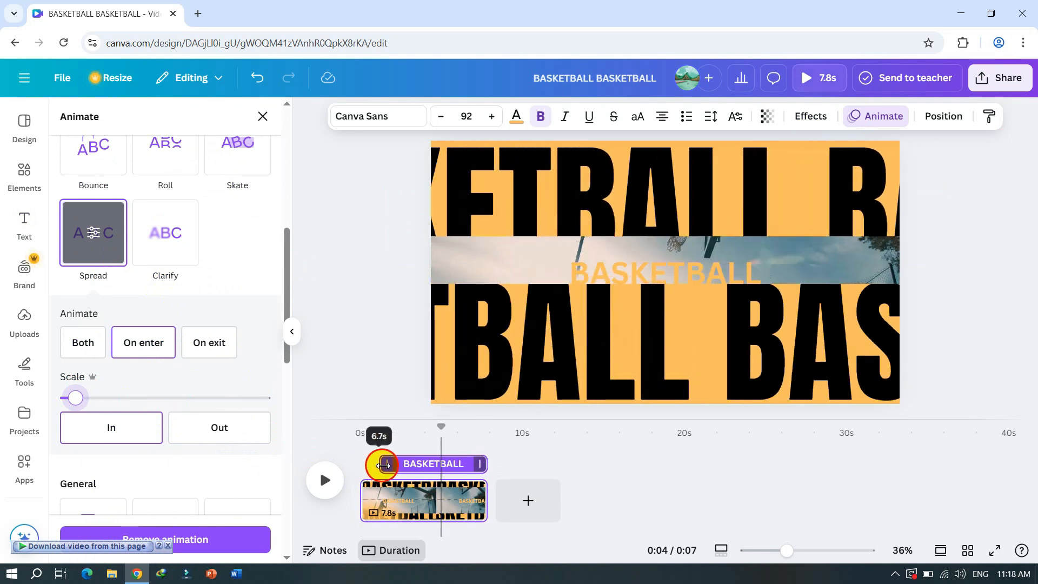
pyautogui.moveTo(380, 467); pyautogui.dragTo(371, 469)
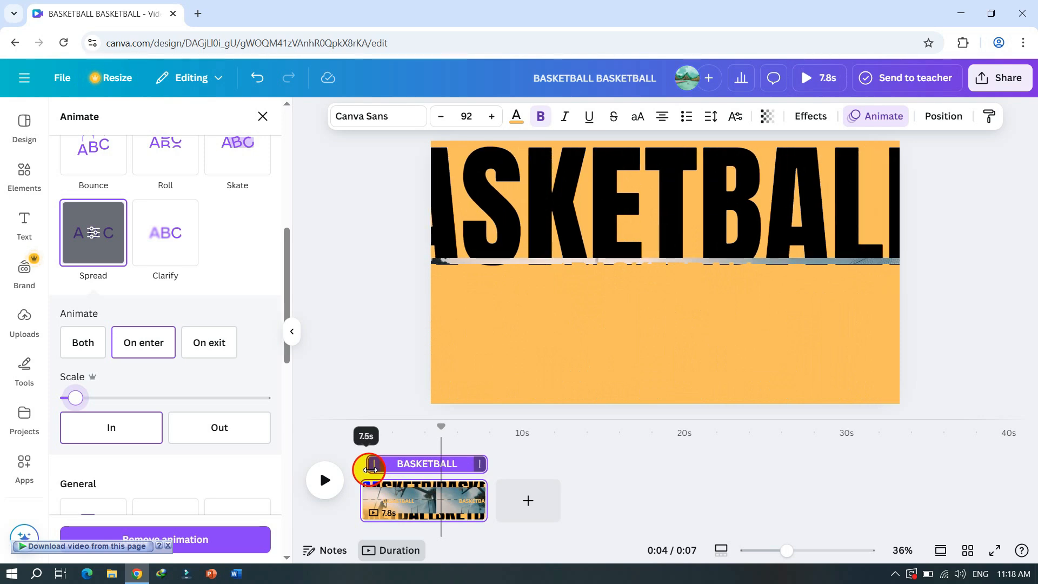